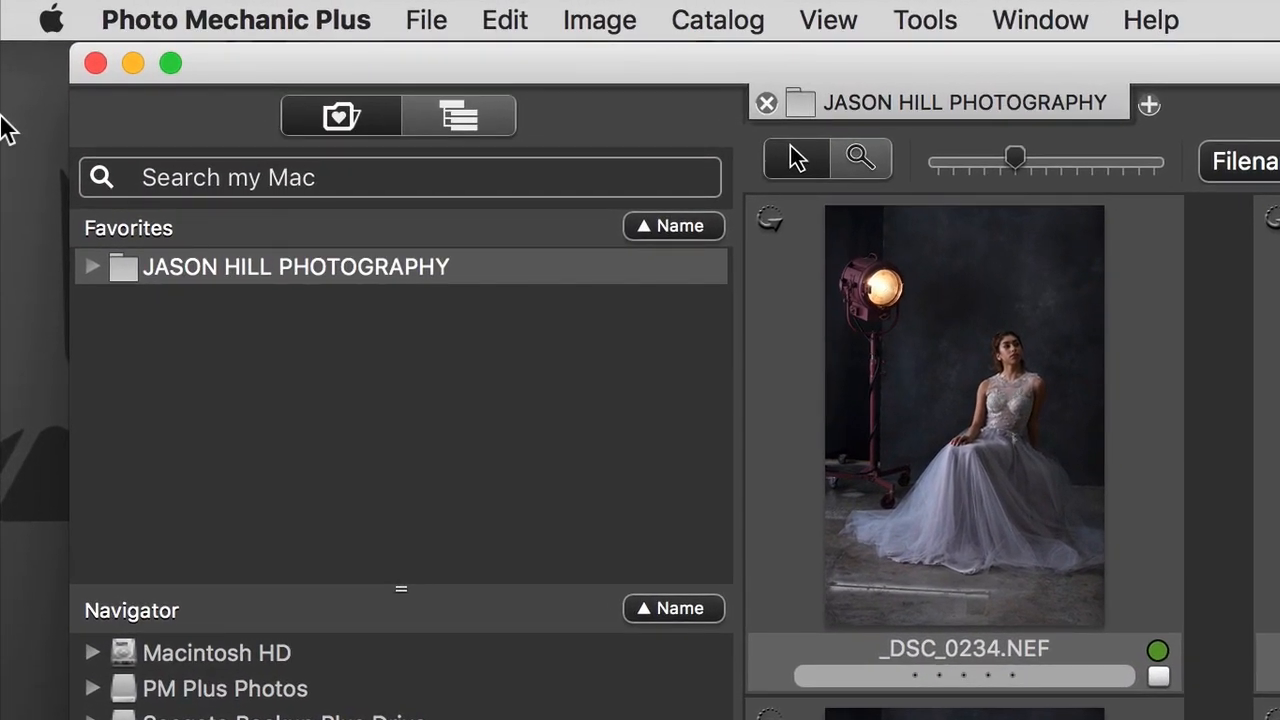
# Switch to the catalog panel and look through its Active Catalogs, Filter and Browse sections.
pyautogui.click(496, 123)
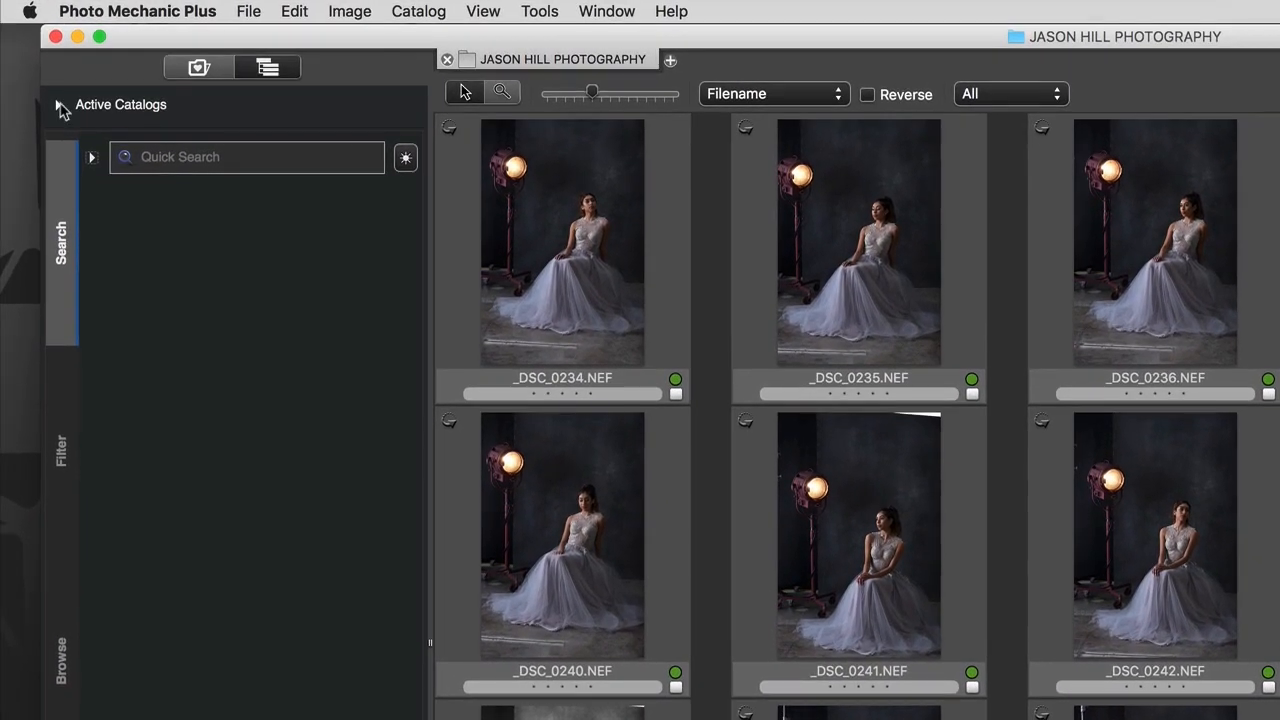
pyautogui.click(57, 105)
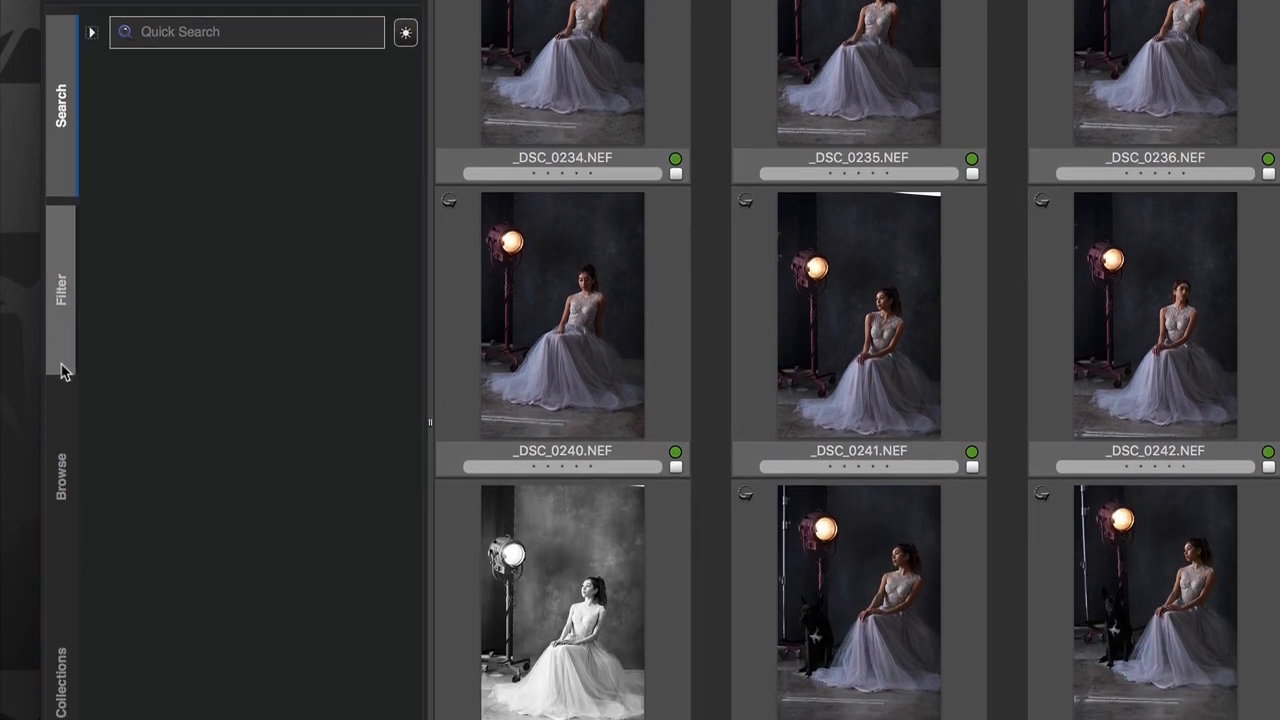
pyautogui.click(62, 590)
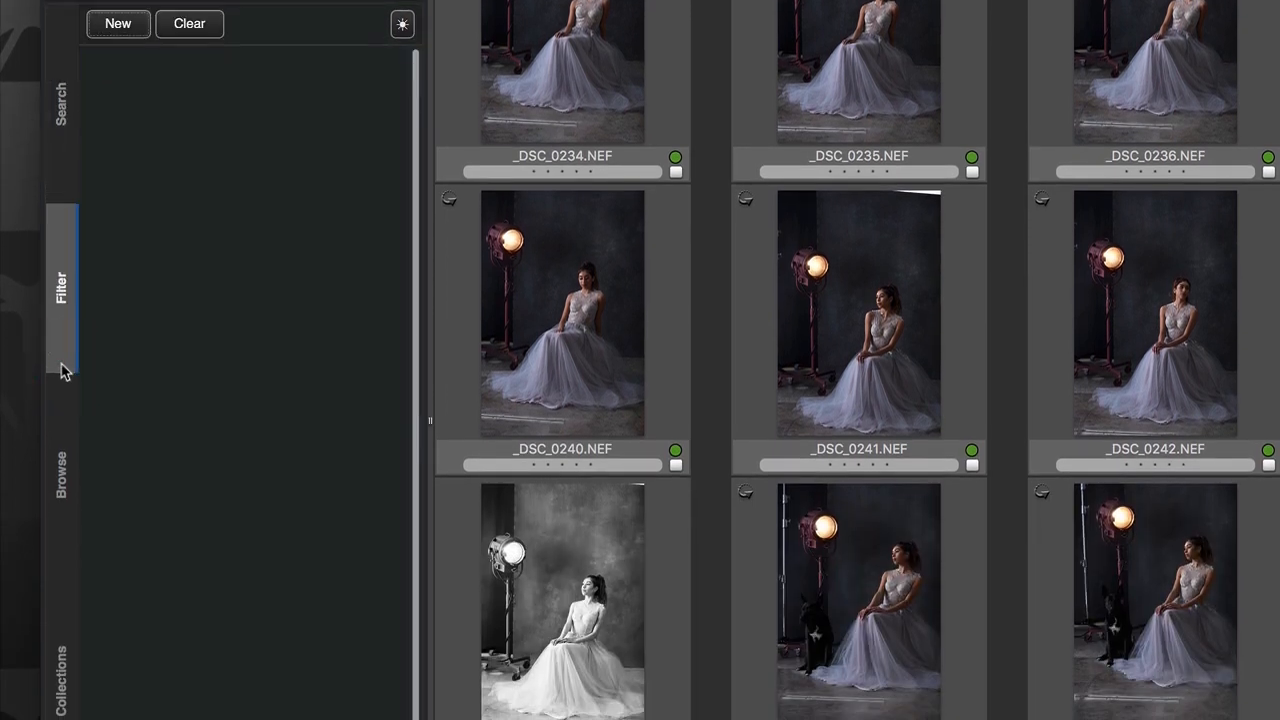
pyautogui.click(63, 543)
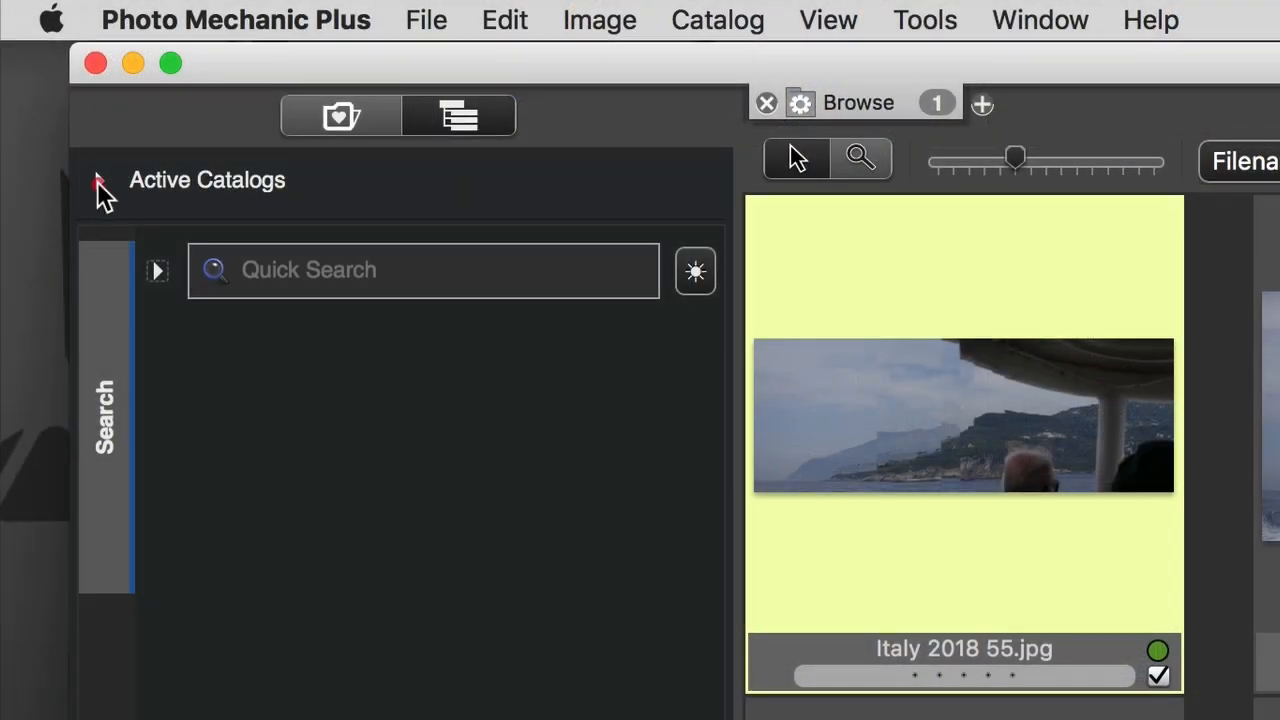
pyautogui.click(100, 184)
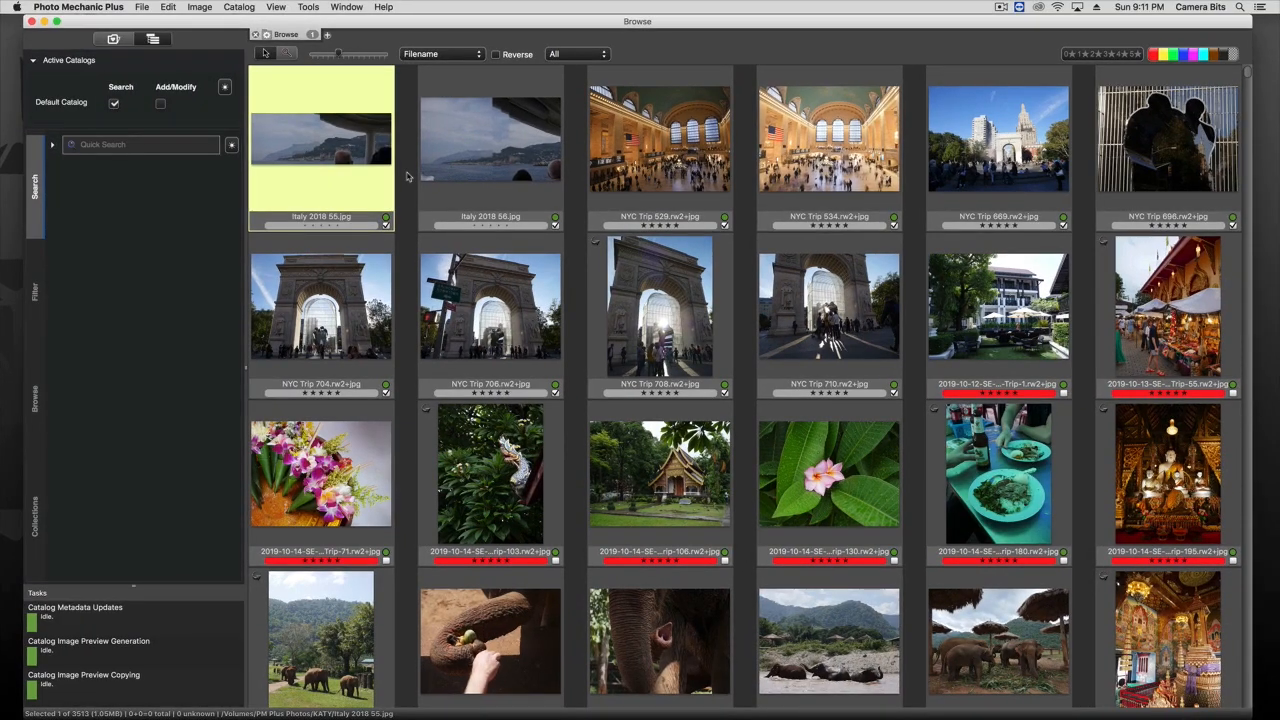
# Look through the thumbnails of the Default Catalog photos in the Browse contact sheet.
pyautogui.scroll(-20, 406, 176)
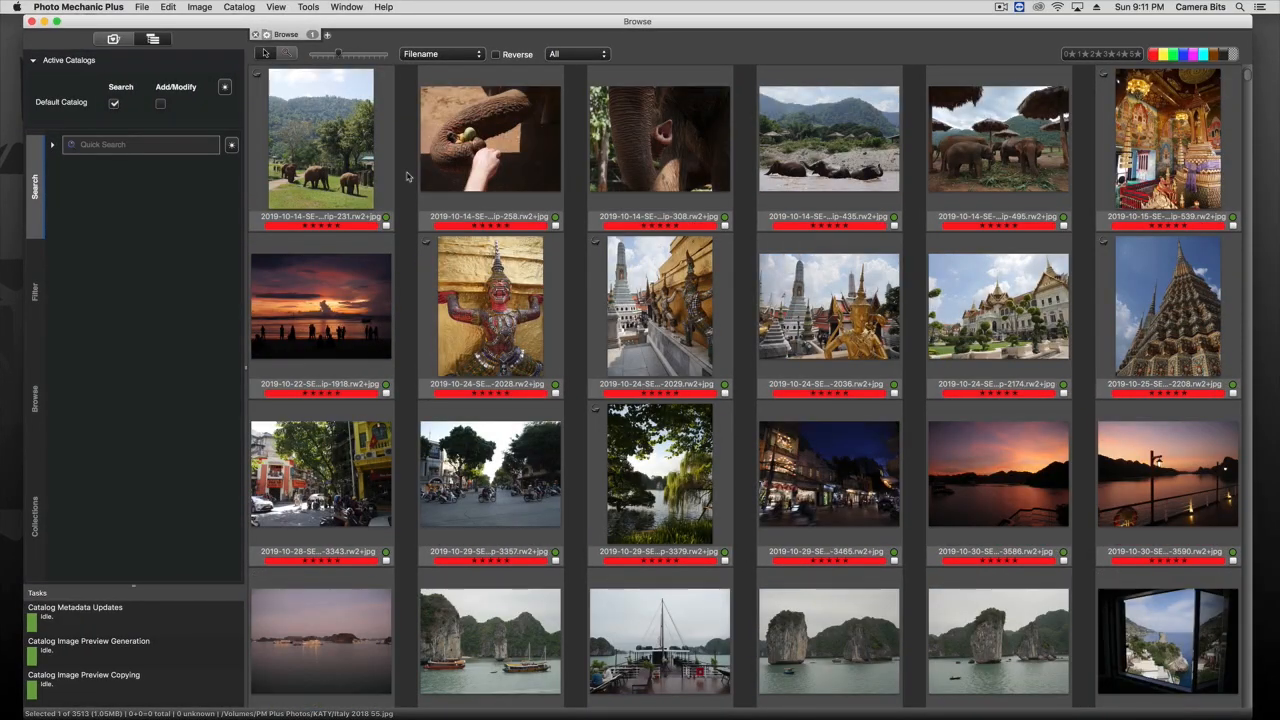
pyautogui.scroll(-10, 406, 176)
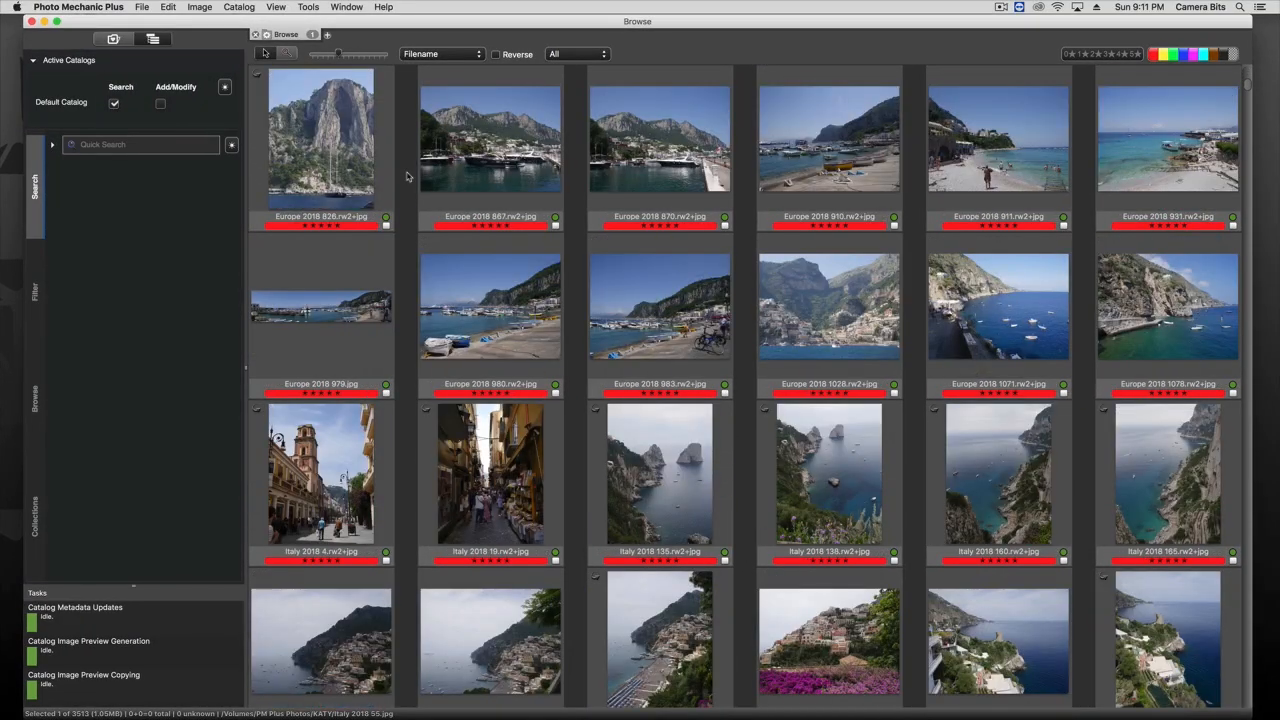
pyautogui.scroll(-10, 406, 176)
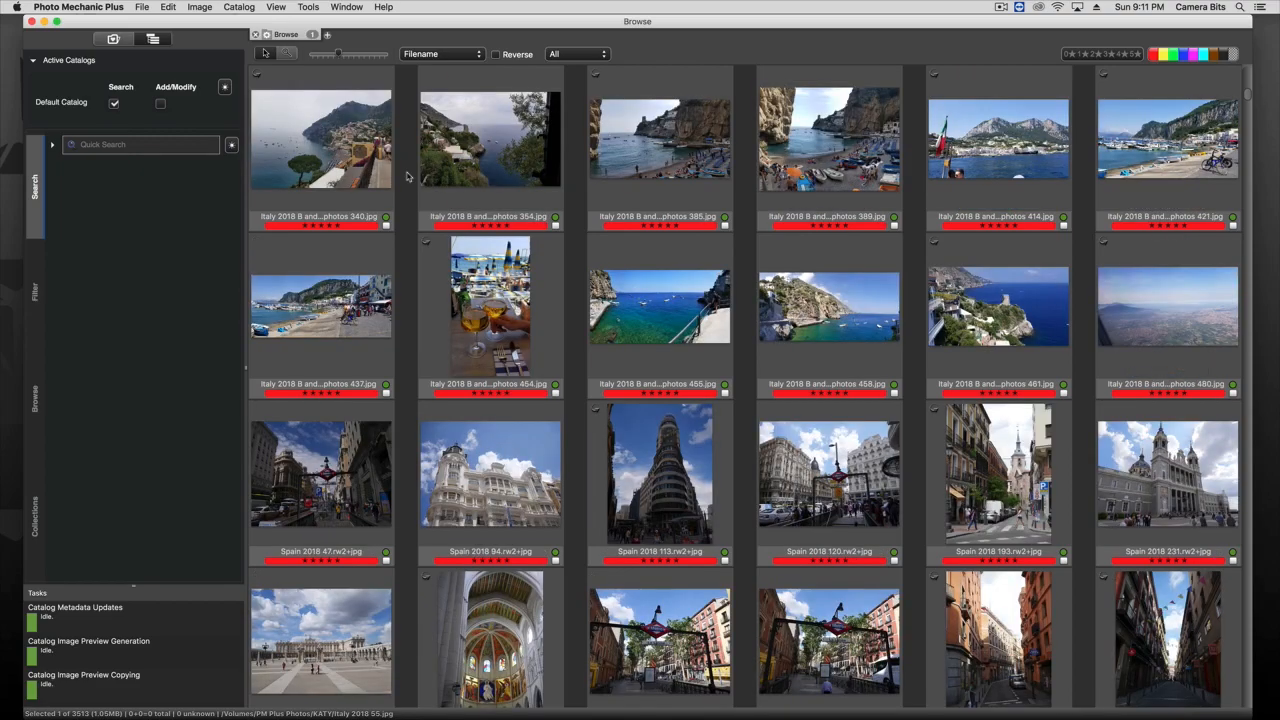
pyautogui.scroll(-10, 406, 176)
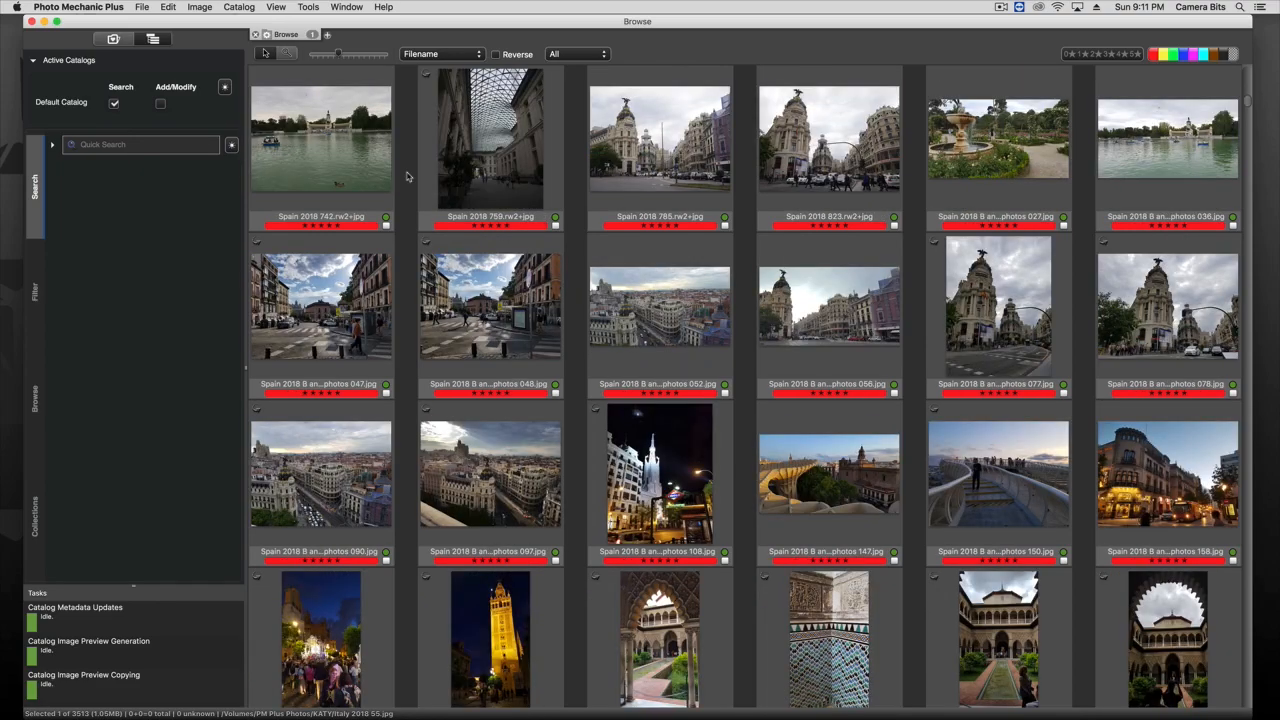
pyautogui.scroll(-5, 406, 176)
pyautogui.scroll(-10, 406, 176)
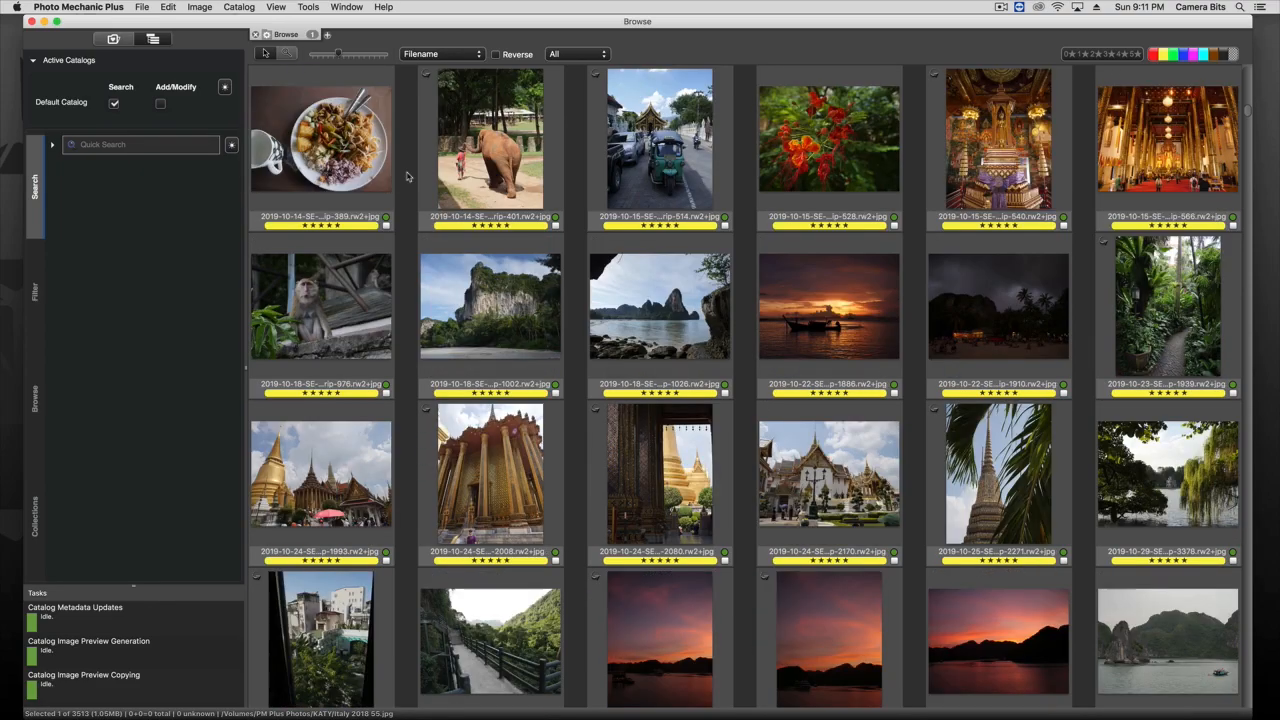
pyautogui.scroll(-10, 406, 176)
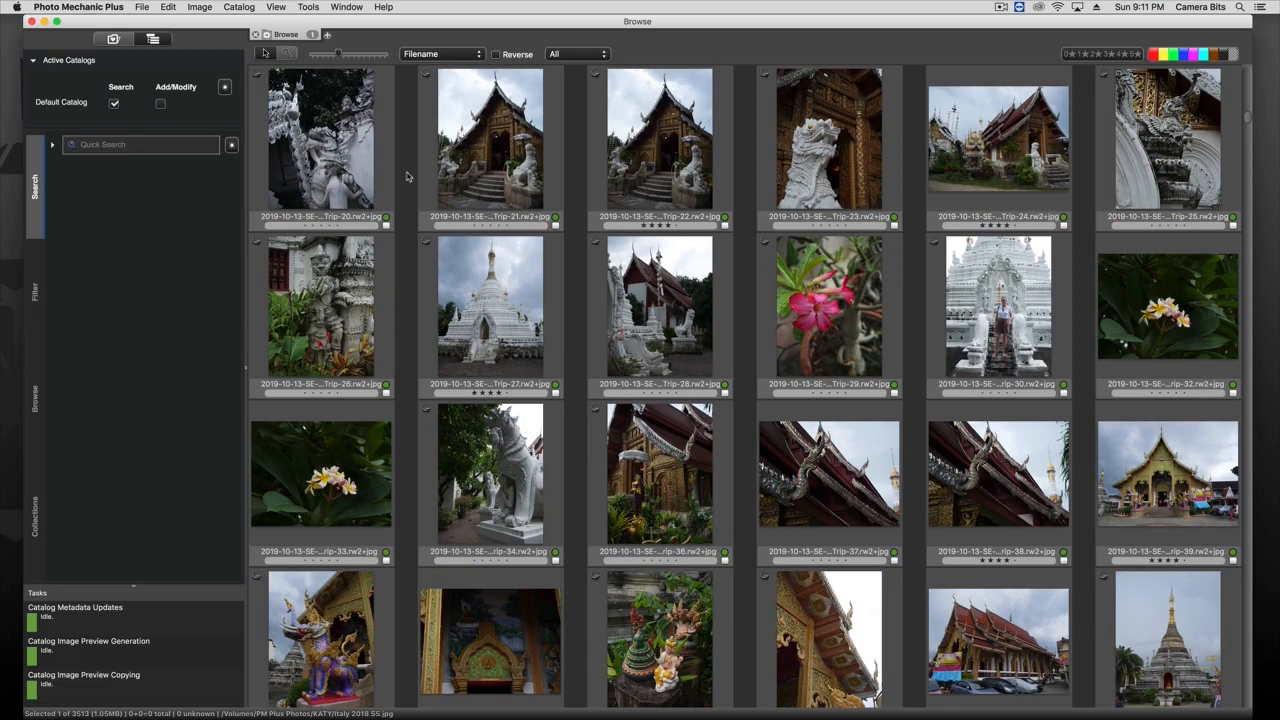
pyautogui.scroll(-5, 406, 176)
pyautogui.scroll(-10, 406, 176)
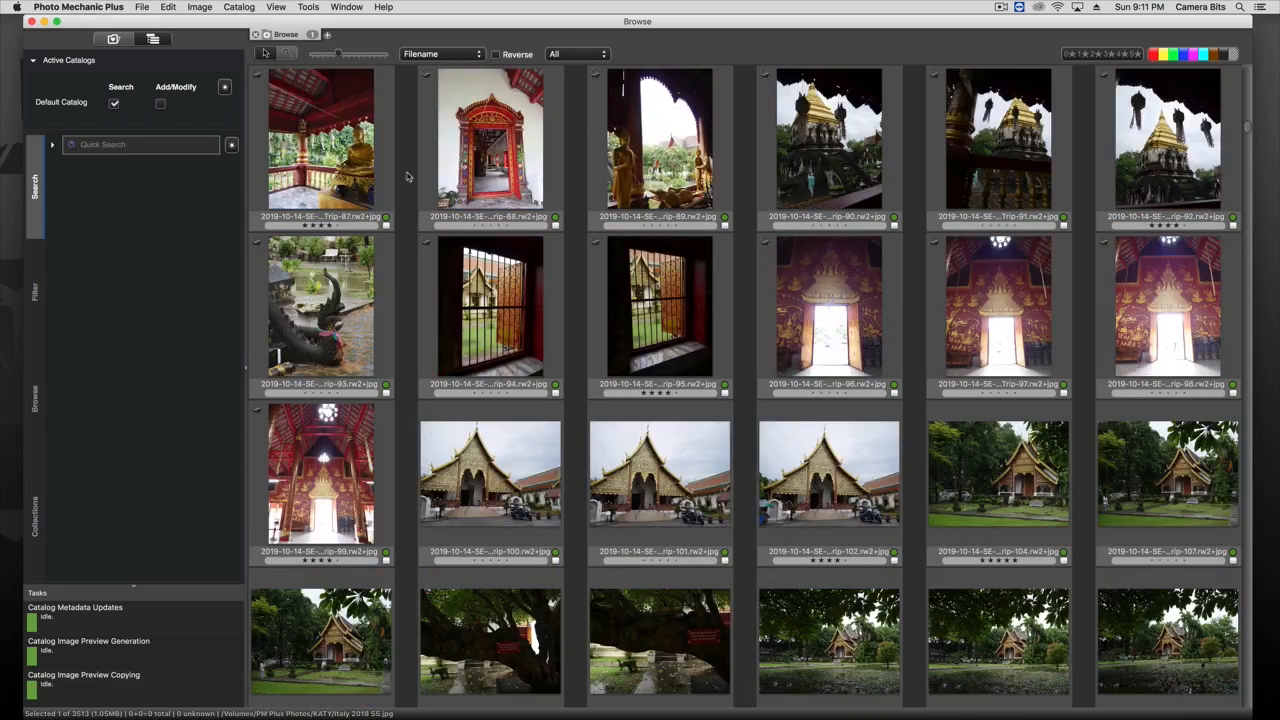
pyautogui.scroll(-10, 406, 176)
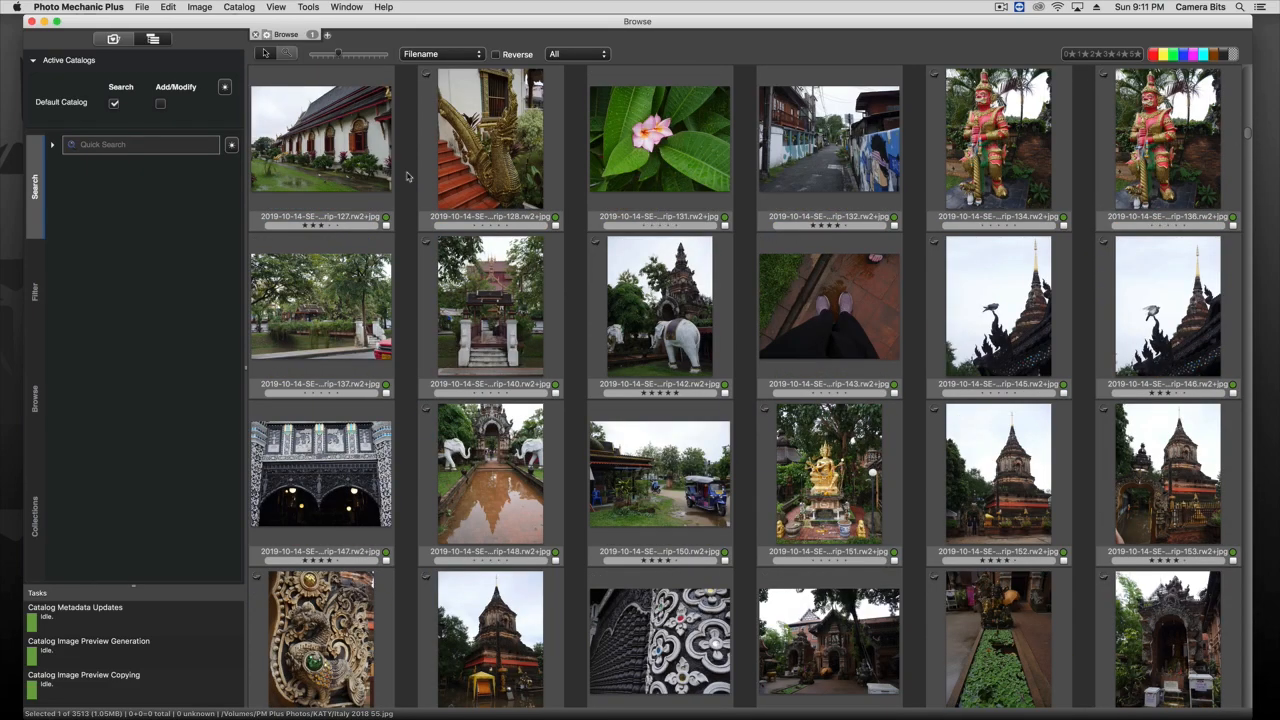
pyautogui.scroll(-10, 406, 176)
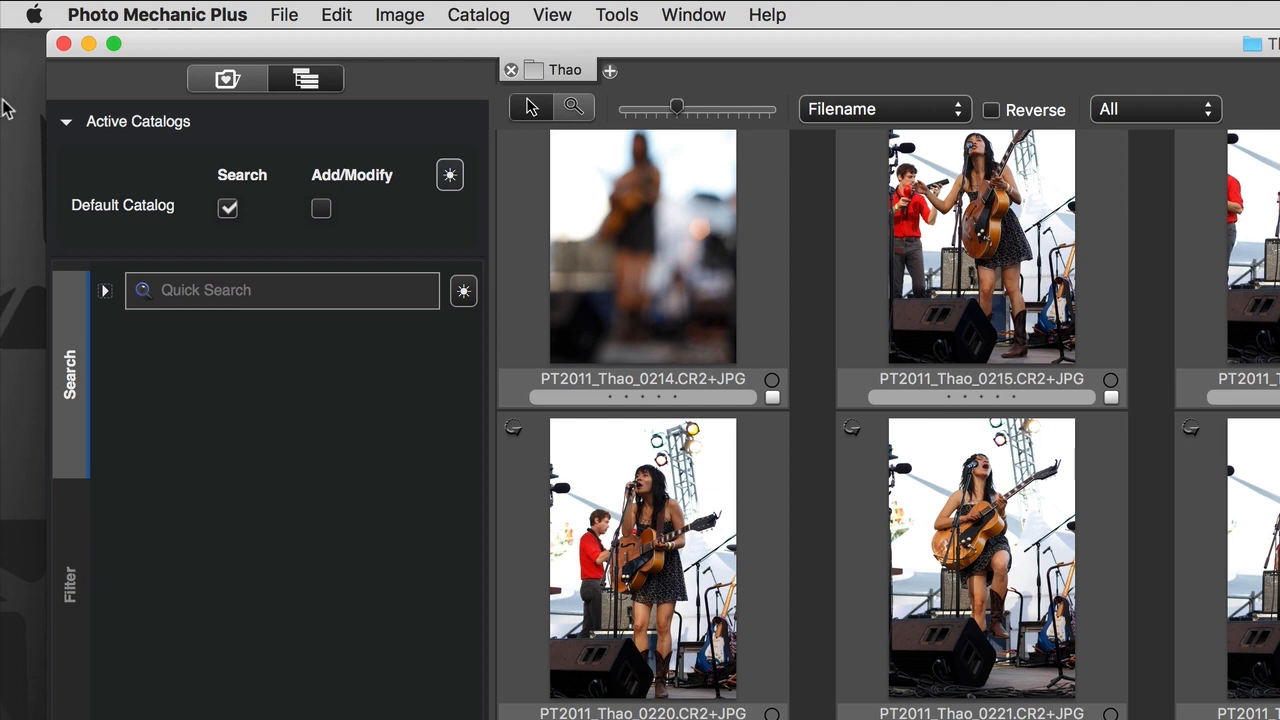
# Create a new local catalog named Concert Photography in the CATALOGS folder and close Catalog Management.
pyautogui.click(452, 15)
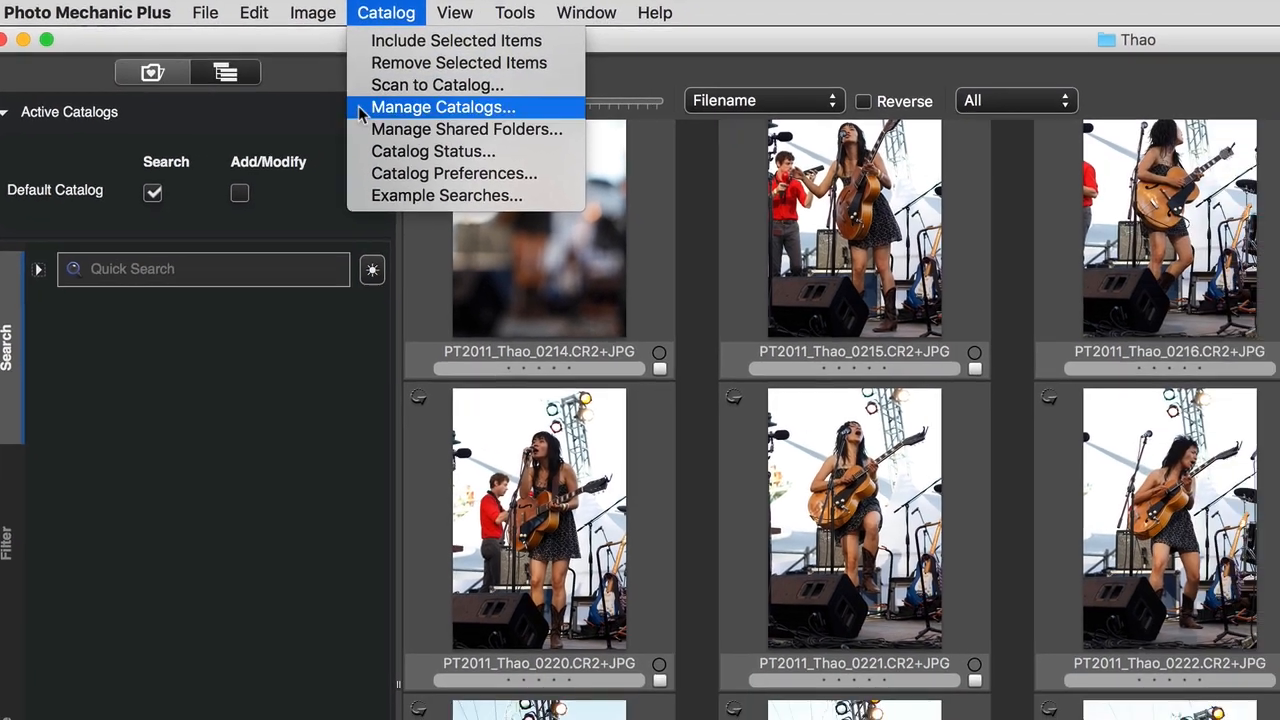
pyautogui.click(448, 114)
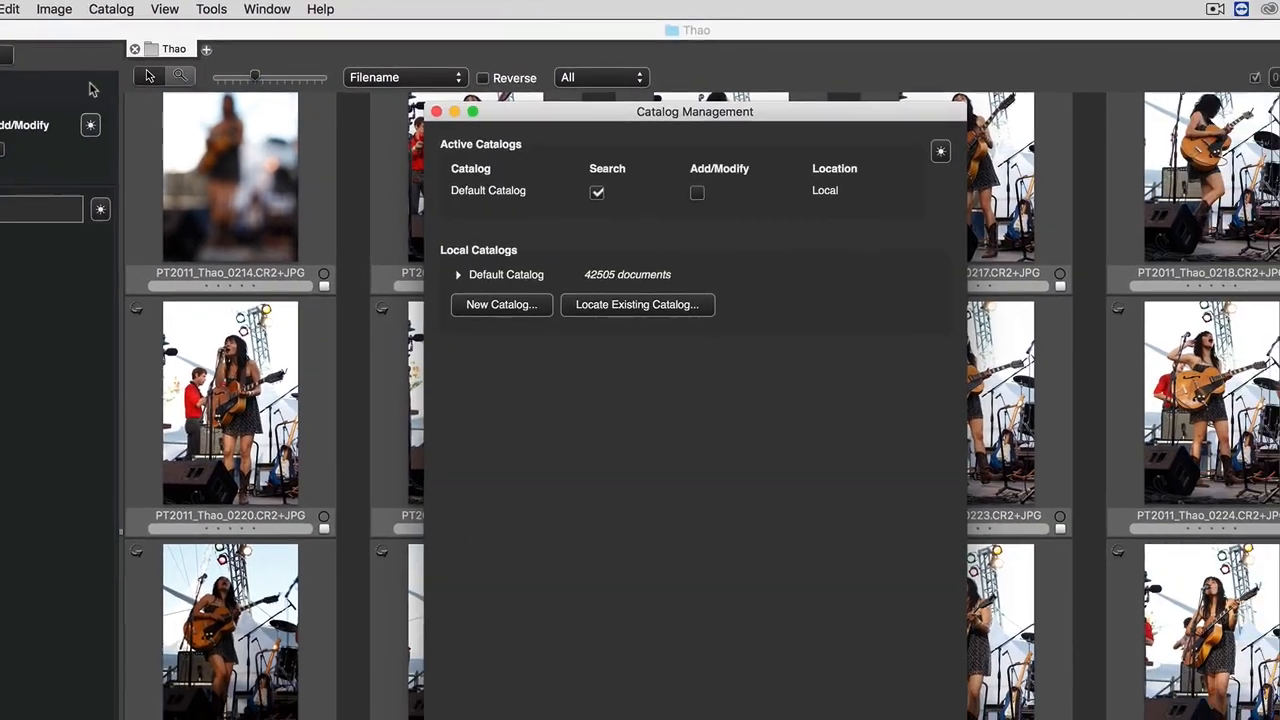
pyautogui.click(465, 308)
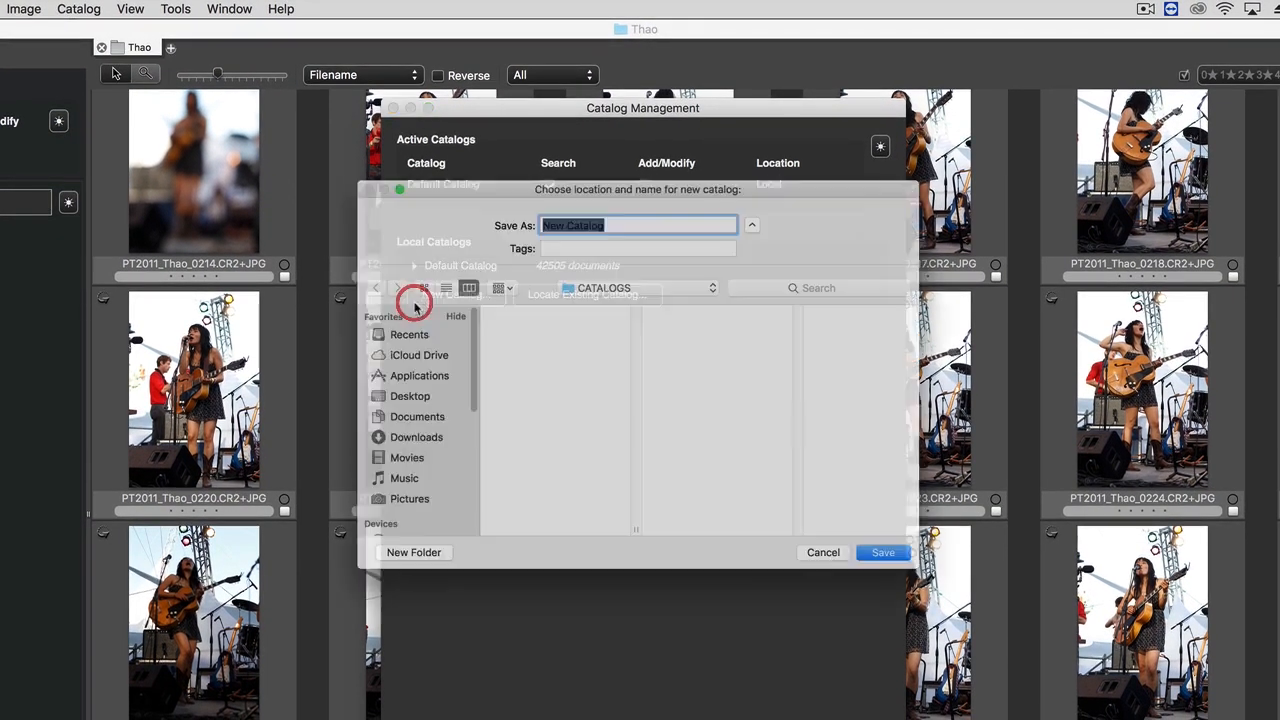
pyautogui.write('Concert Photography')
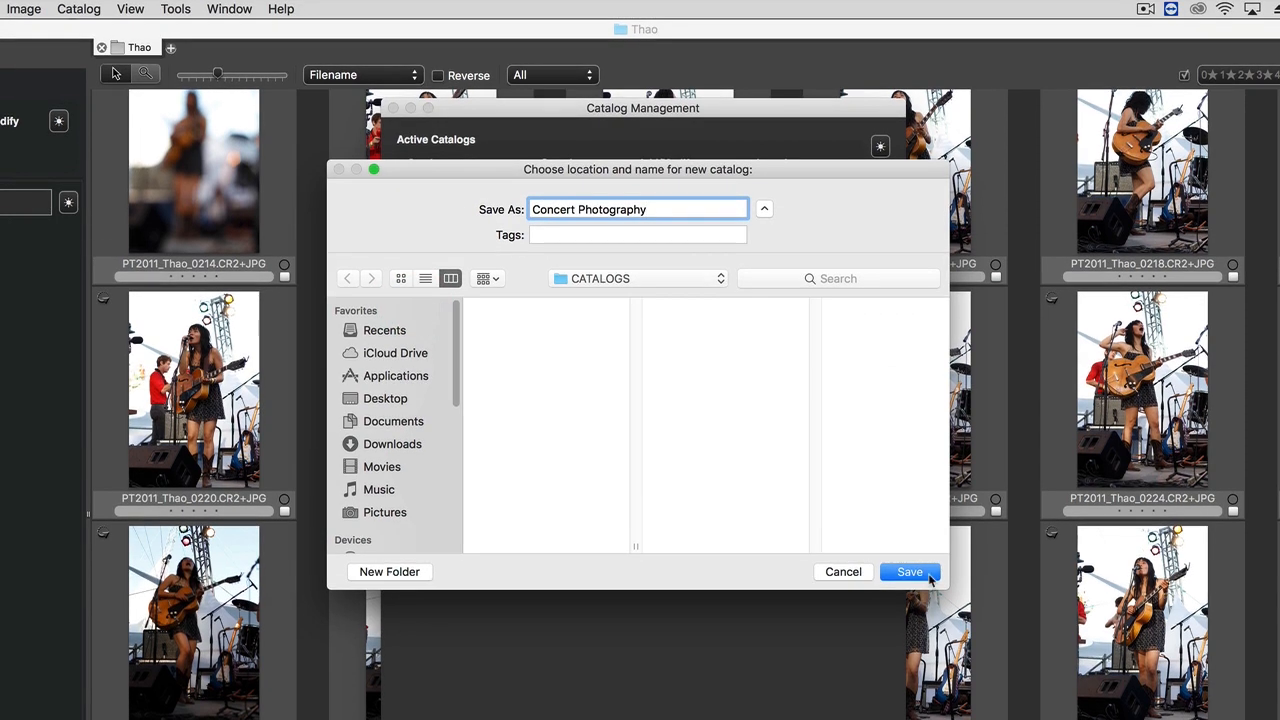
pyautogui.click(928, 576)
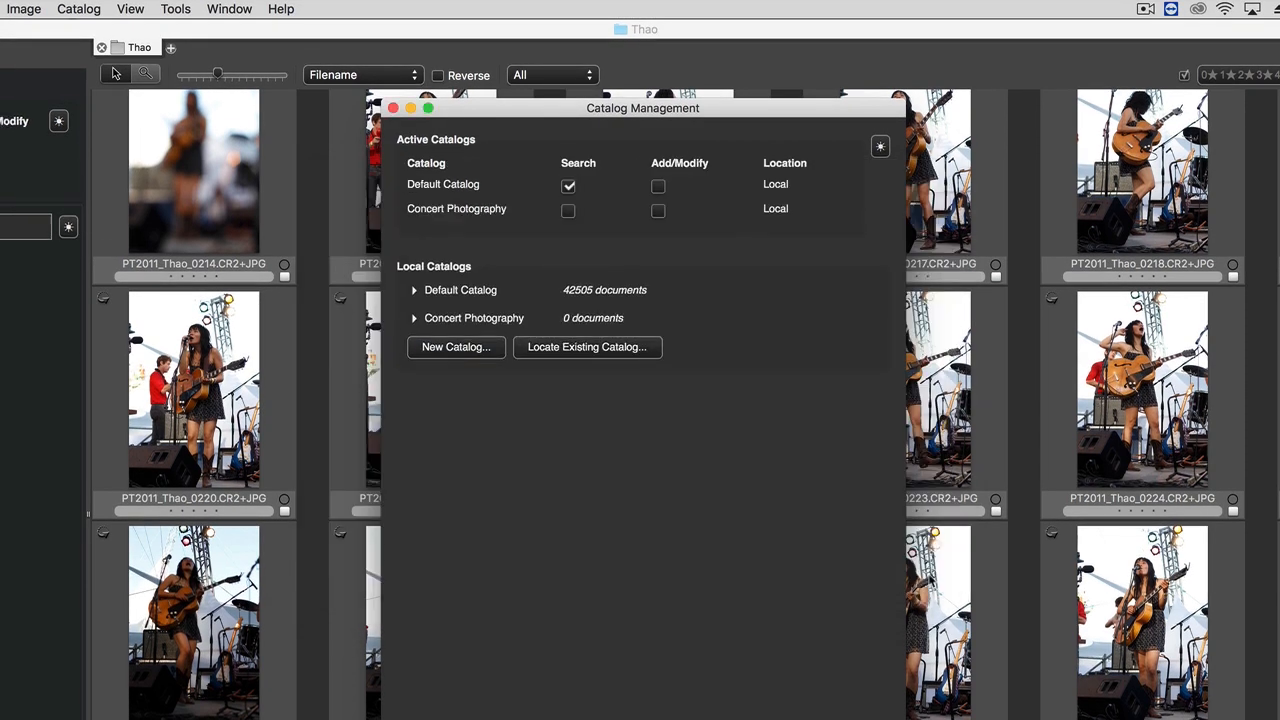
pyautogui.press('super+w')
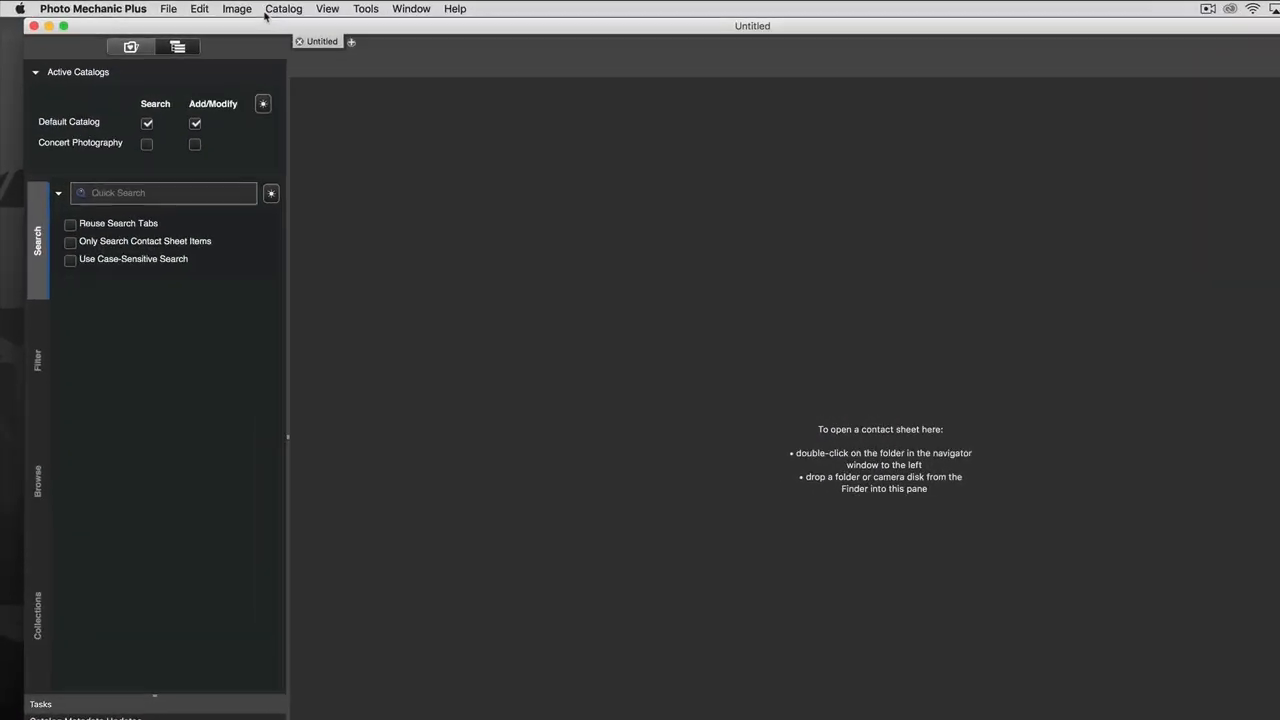
# Set up a scan to the Default Catalog with the folders 01_JAN_2020 through MISCELLANEOUS on the BACKUP 2020 drive.
pyautogui.click(265, 14)
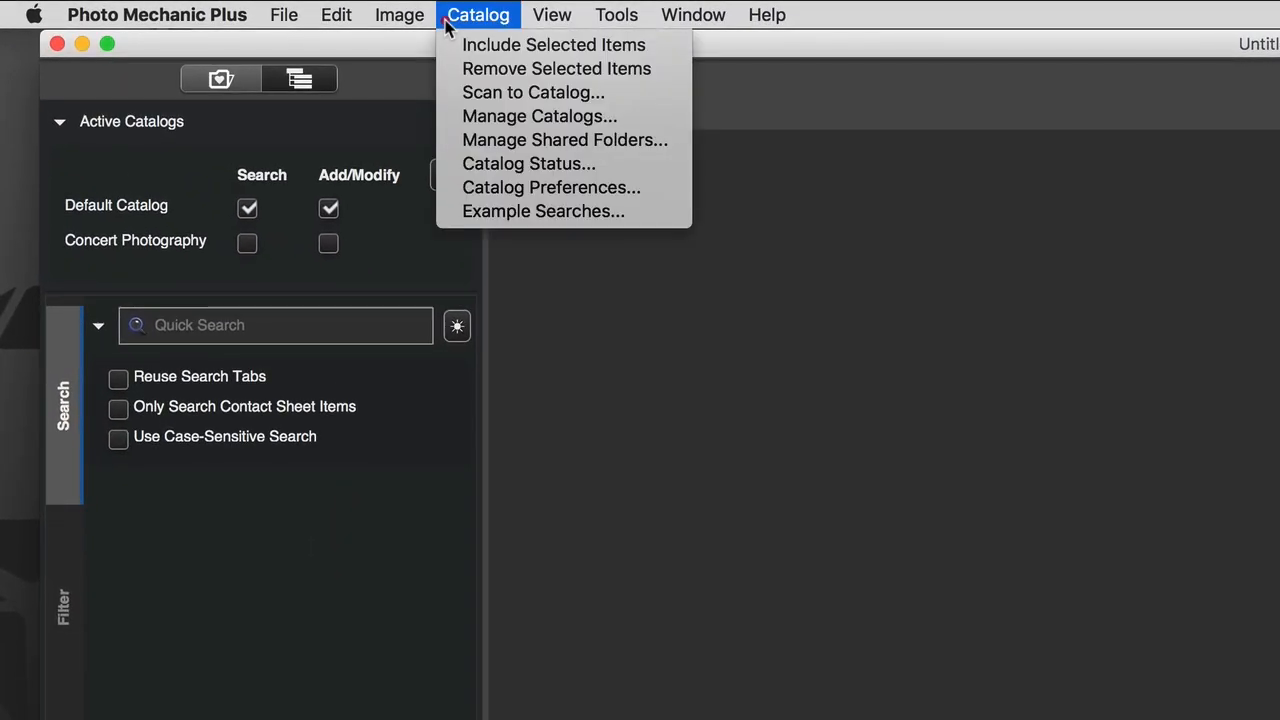
pyautogui.click(457, 93)
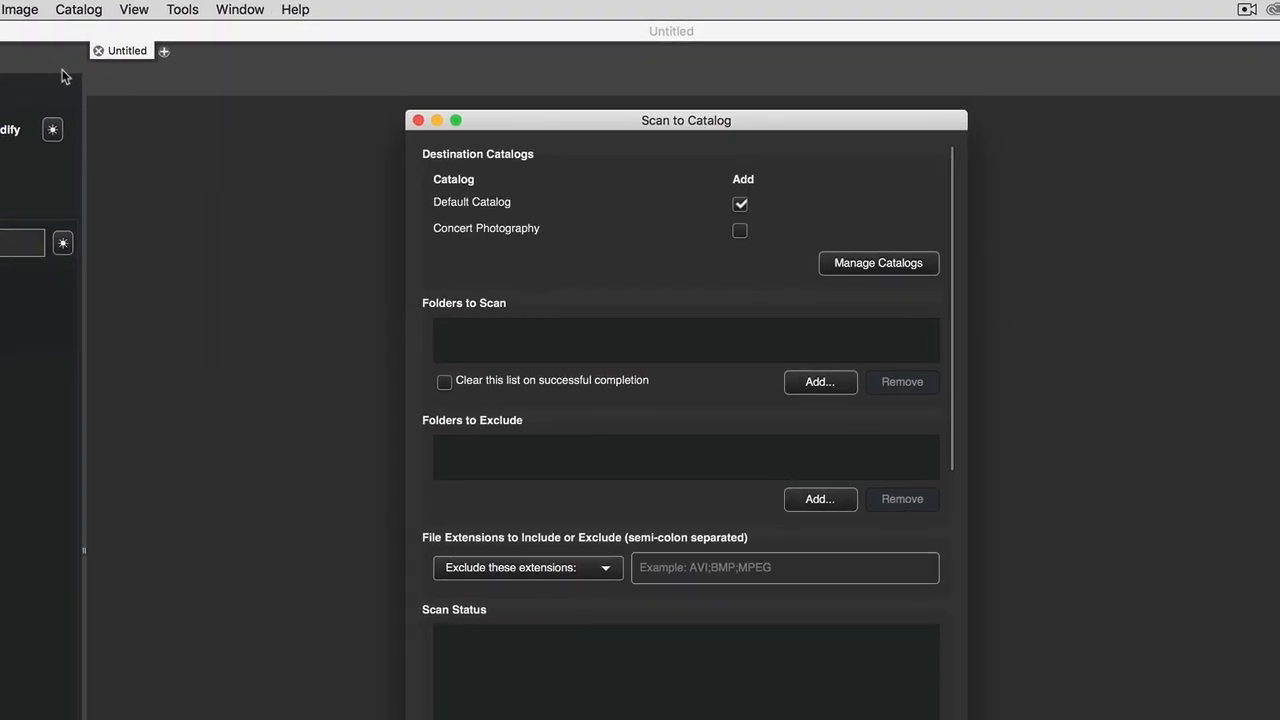
pyautogui.click(820, 383)
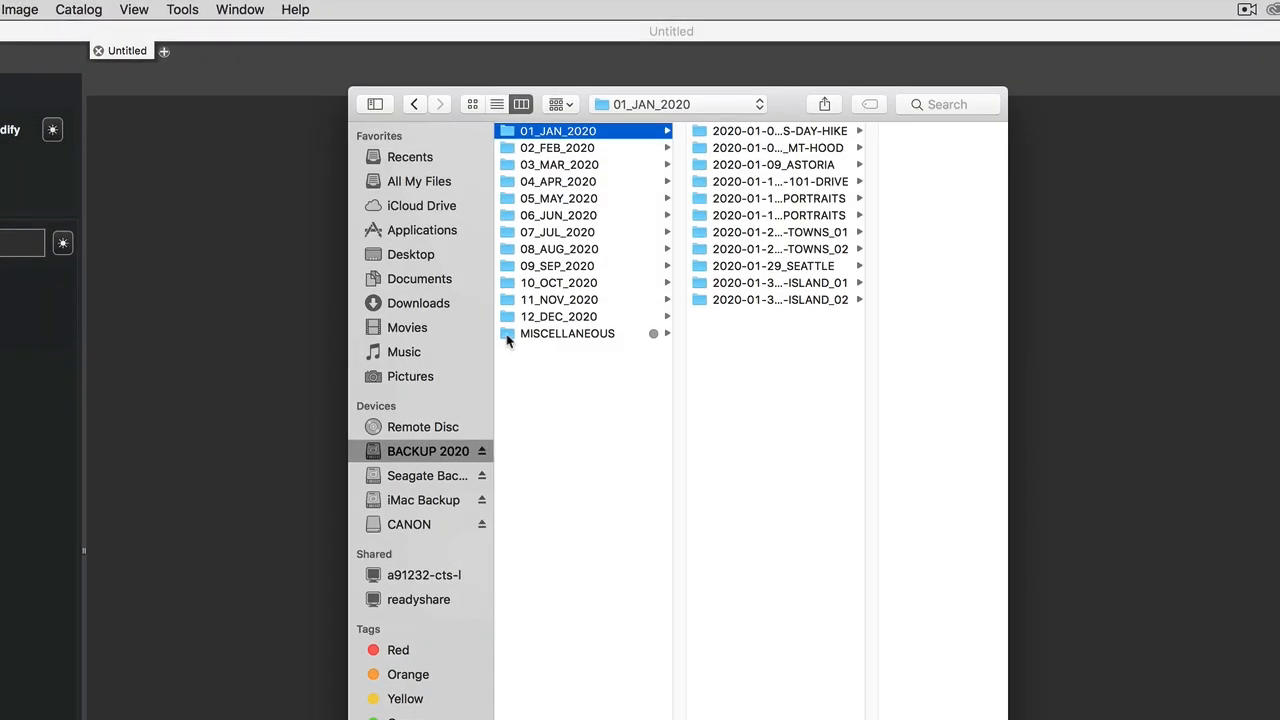
pyautogui.keyDown('shift'); pyautogui.click(506, 337); pyautogui.keyUp('shift')
pyautogui.click(935, 719)
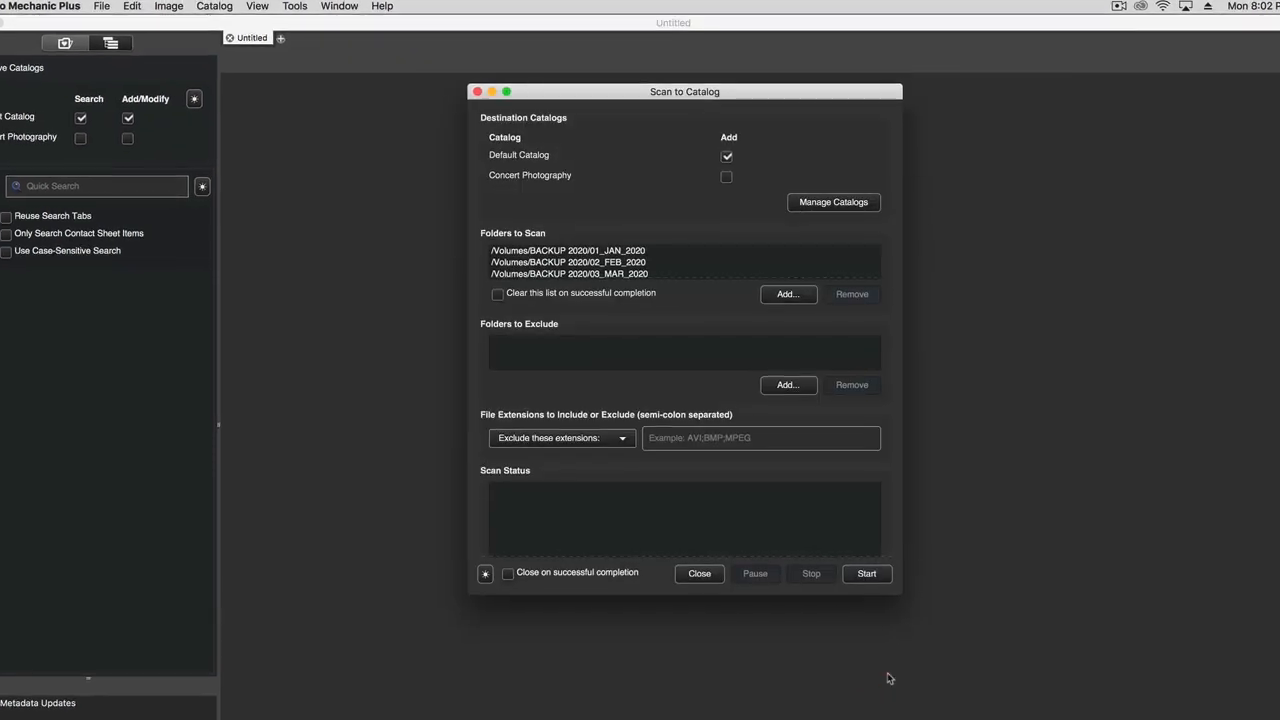
# Exclude the TXT and PNG file extensions from the catalog scan.
pyautogui.click(641, 474)
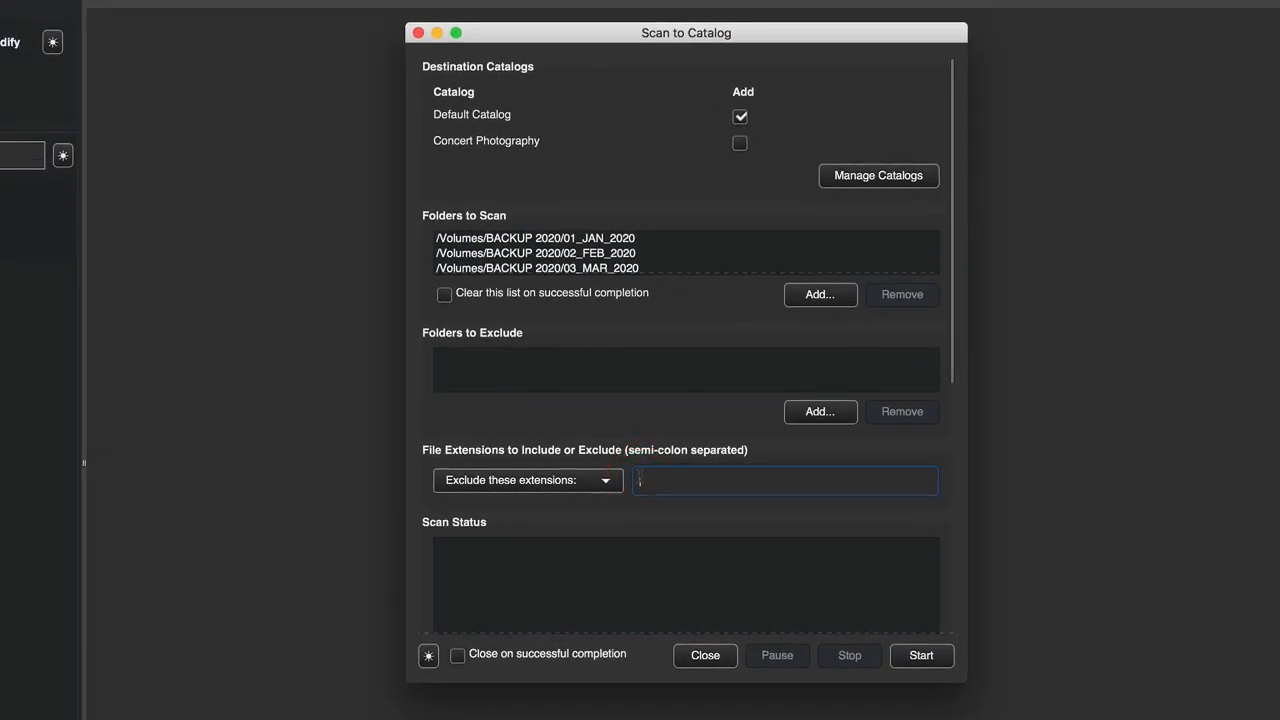
pyautogui.write('TXT;')
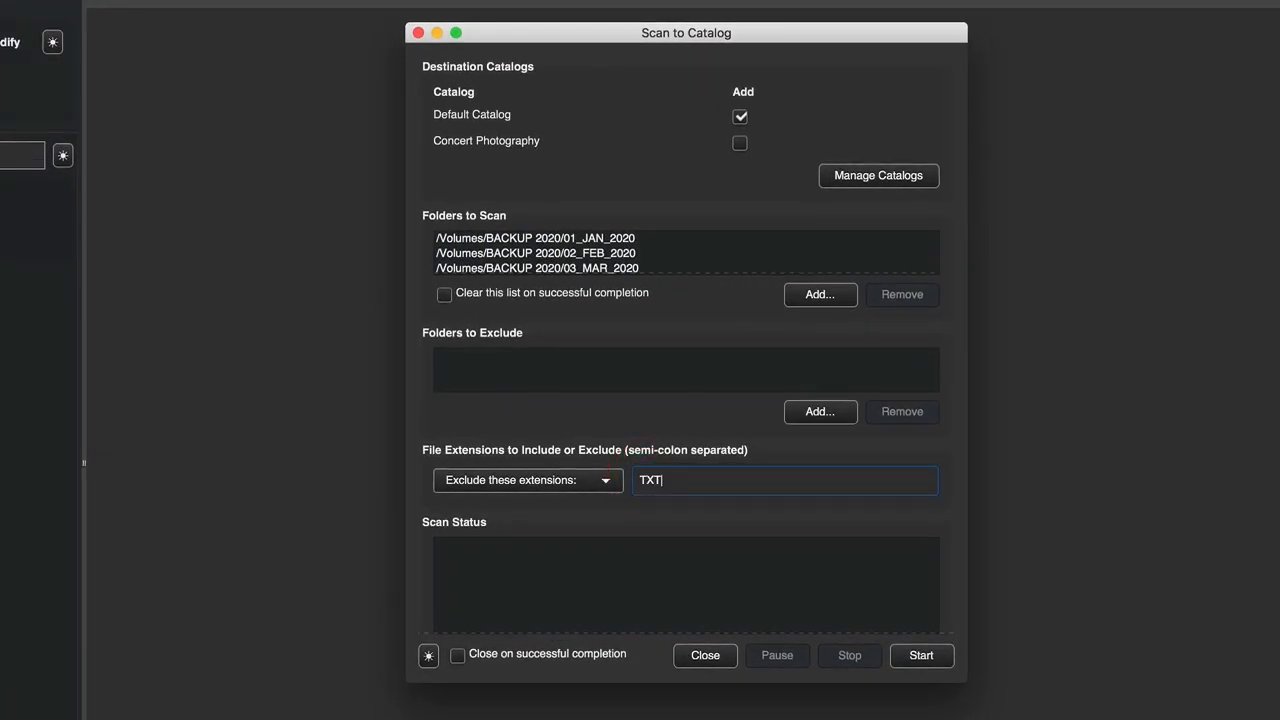
pyautogui.write(' PNG')
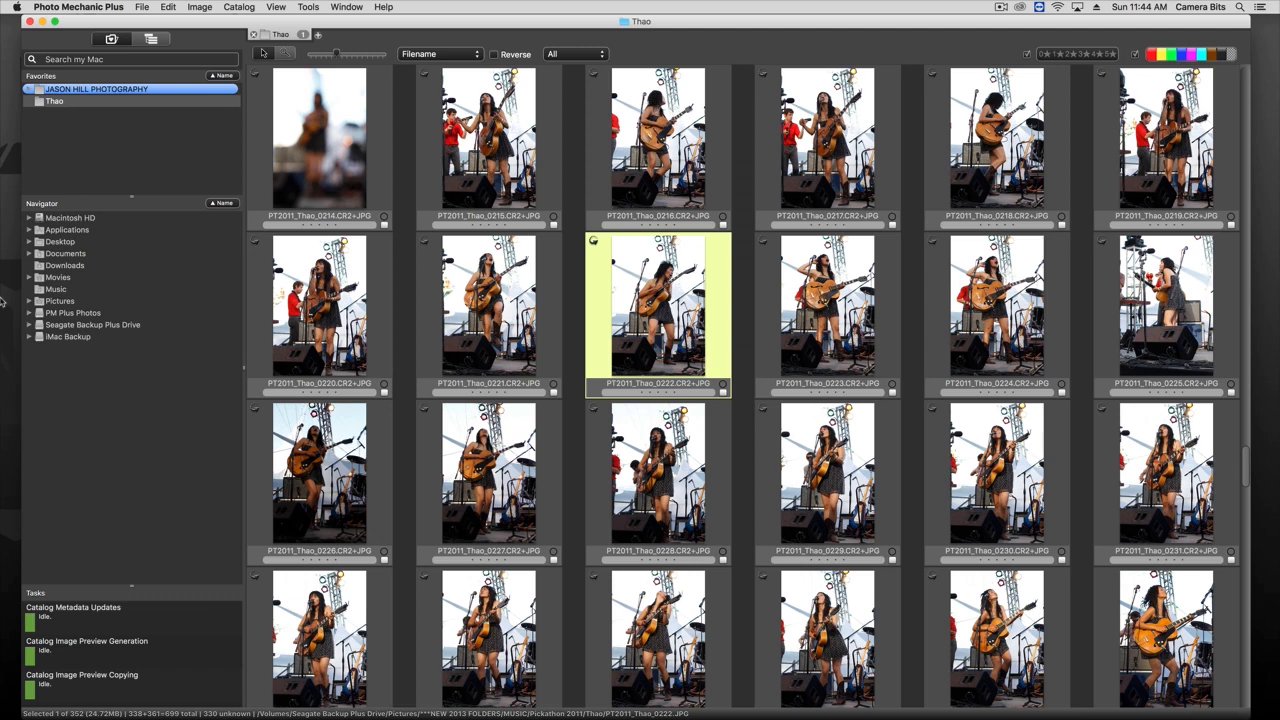
# Select all photos in the Thao contact sheet and include them in the catalog.
pyautogui.press('super+a')
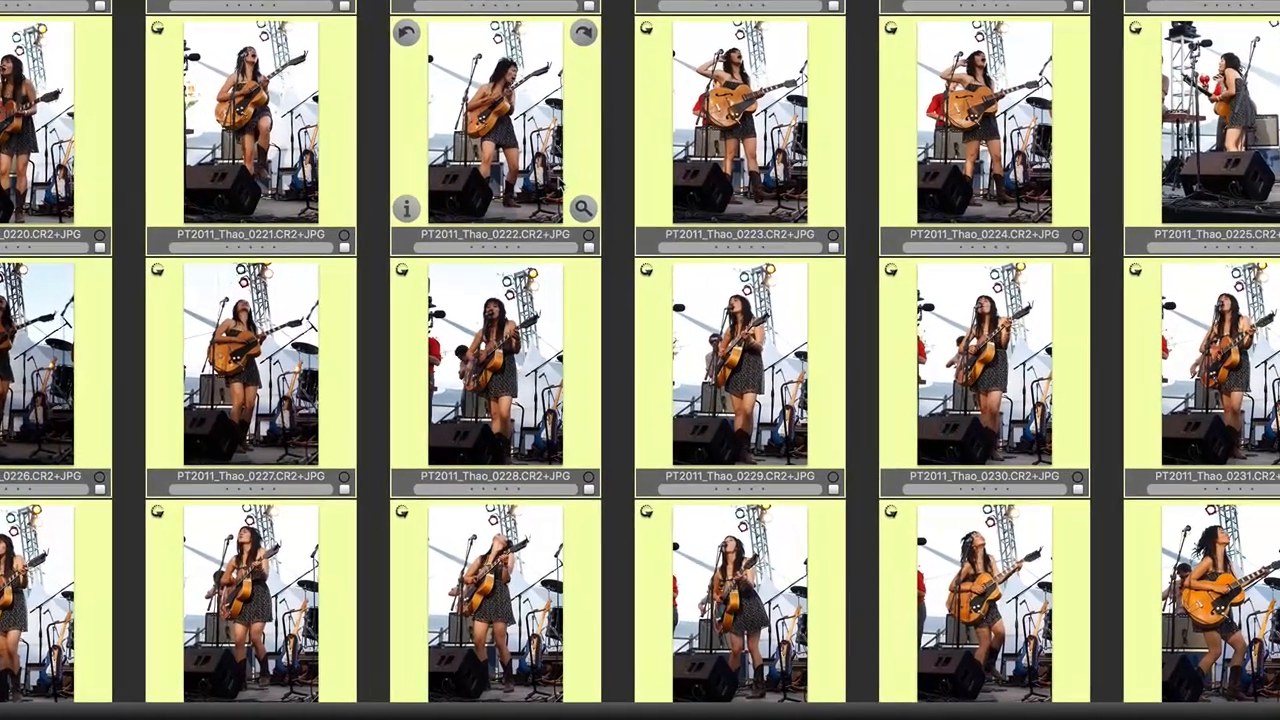
pyautogui.rightClick(669, 310)
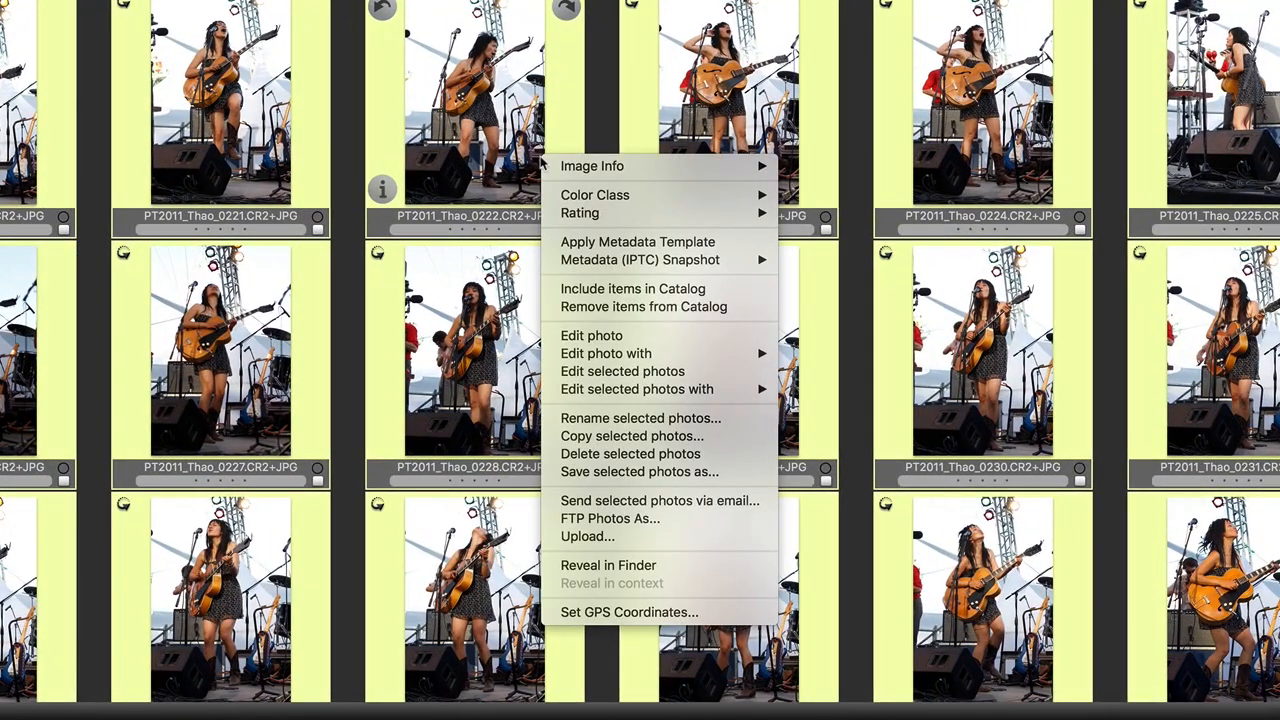
pyautogui.click(560, 292)
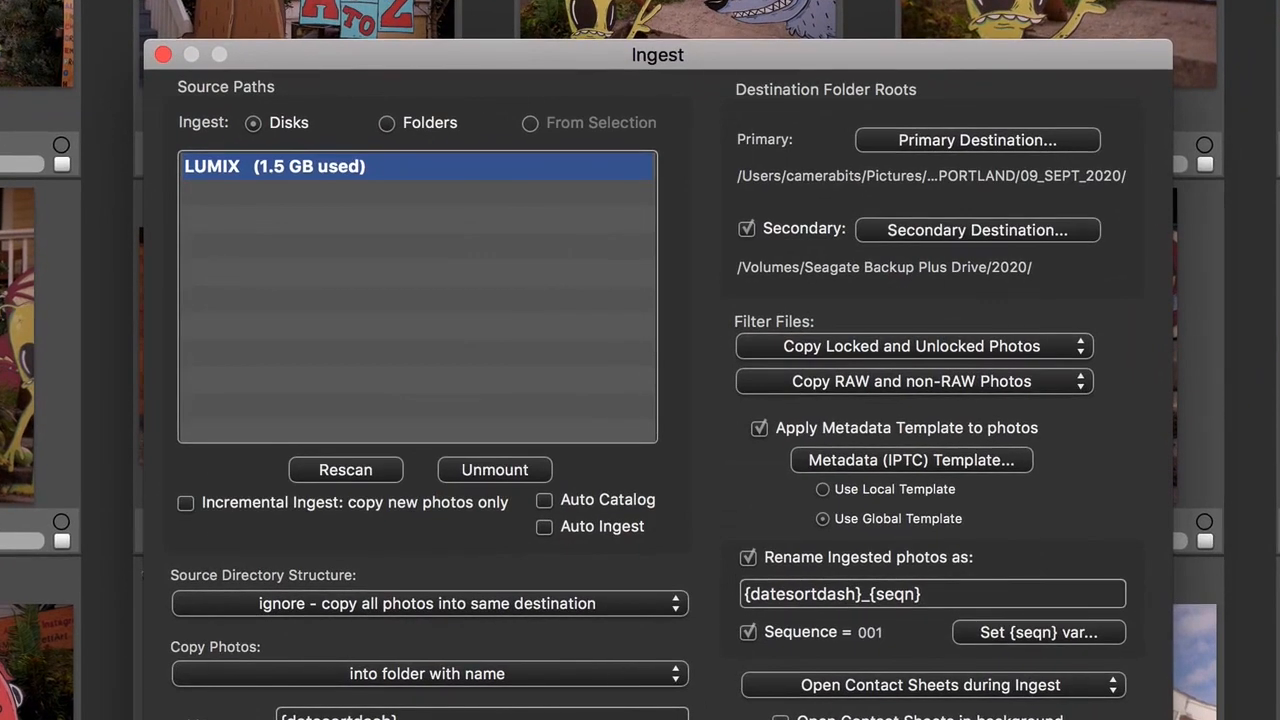
# Turn on Auto Catalog for ingesting photos from the LUMIX card.
pyautogui.click(545, 502)
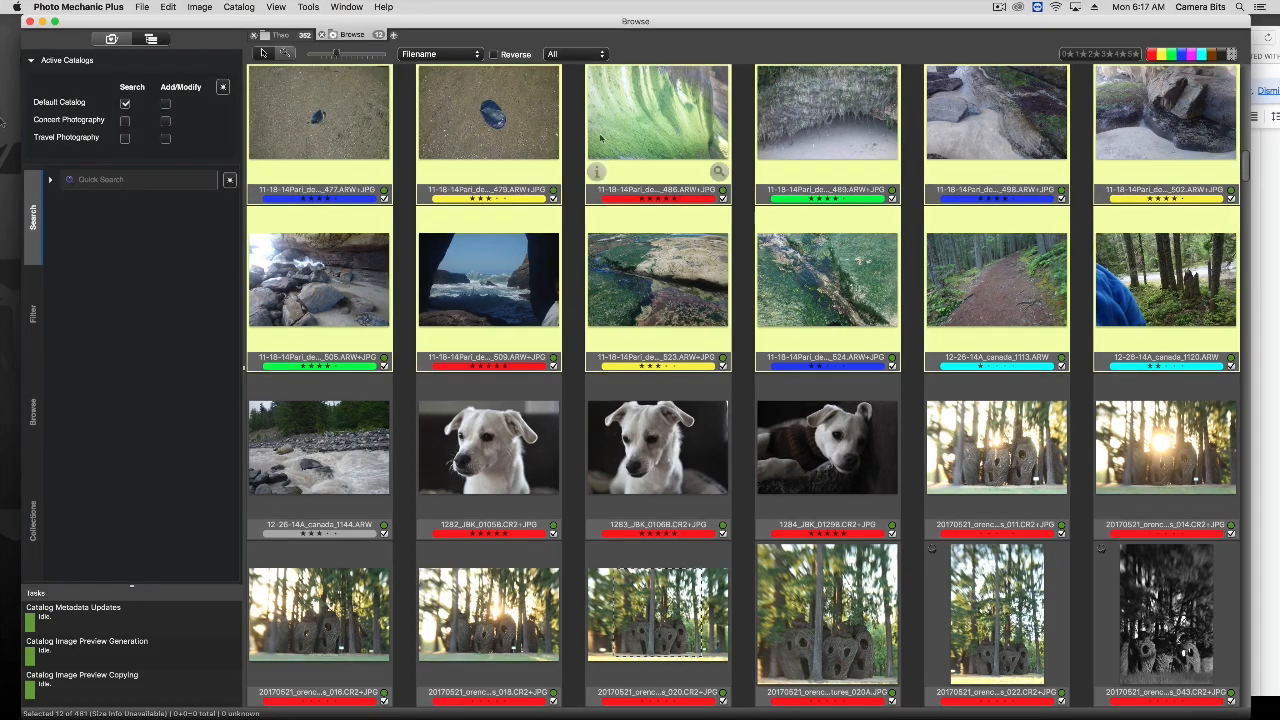
# Bring up the available actions for the selected photos in the Browse contact sheet.
pyautogui.rightClick(601, 138)
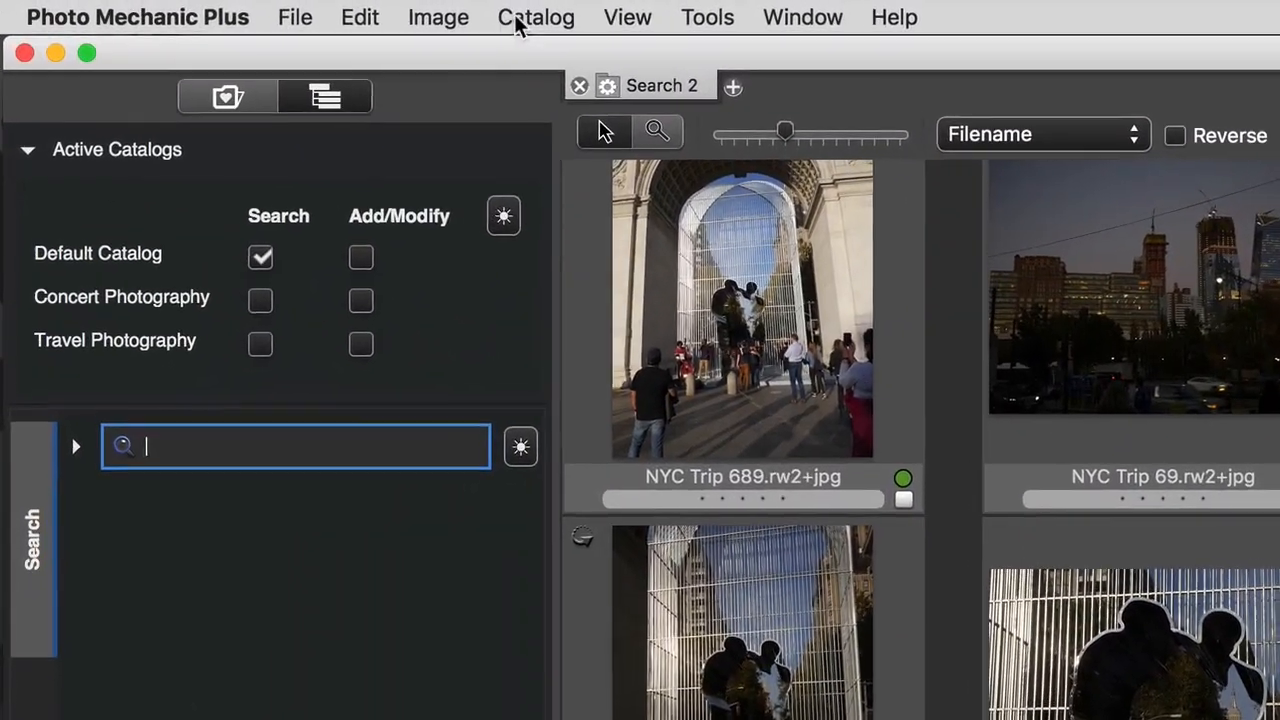
# Open Catalog Management from the Search 2 contact sheet to examine the existing catalogs.
pyautogui.click(295, 8)
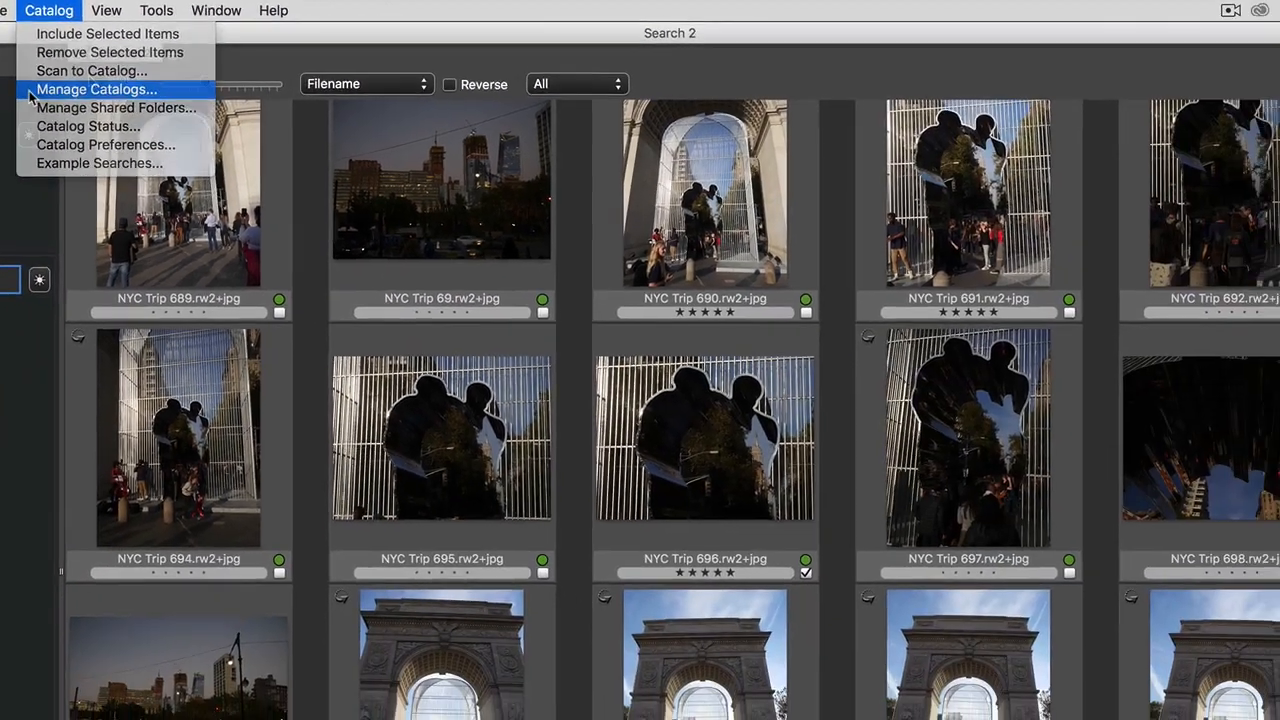
pyautogui.click(343, 128)
pyautogui.click(400, 406)
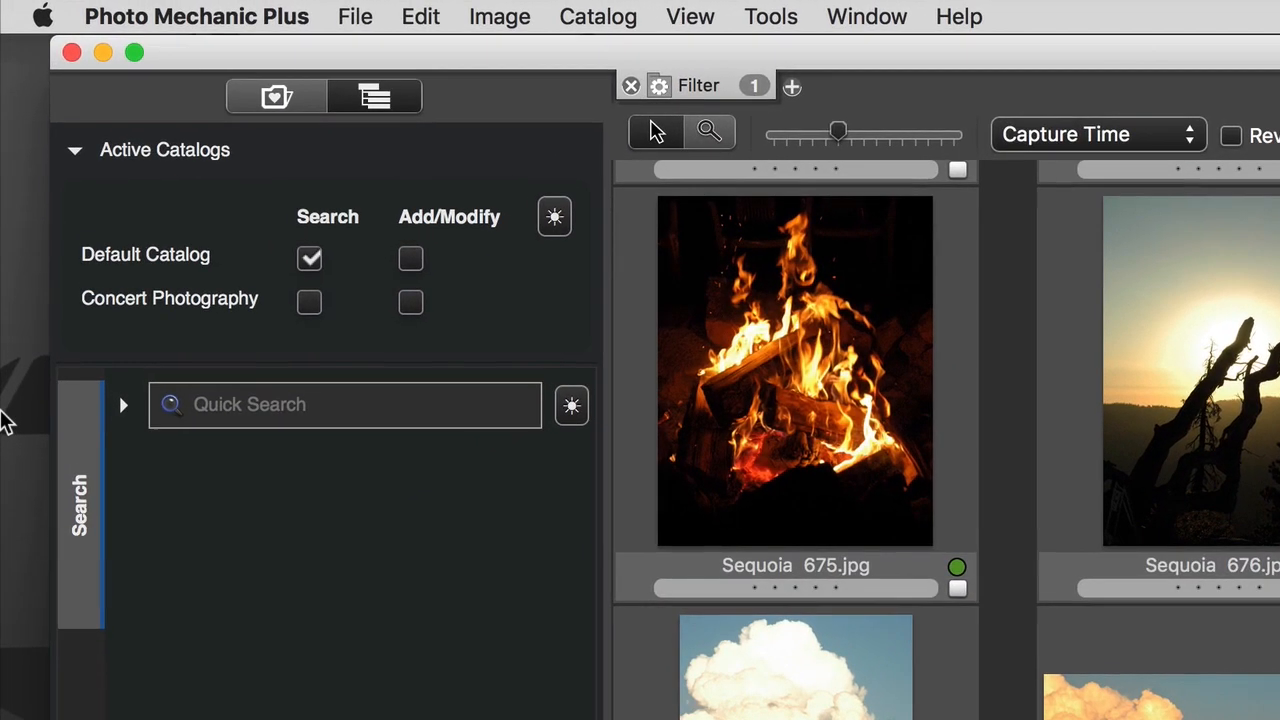
# Search the Default Catalog for "sunset".
pyautogui.click(200, 404)
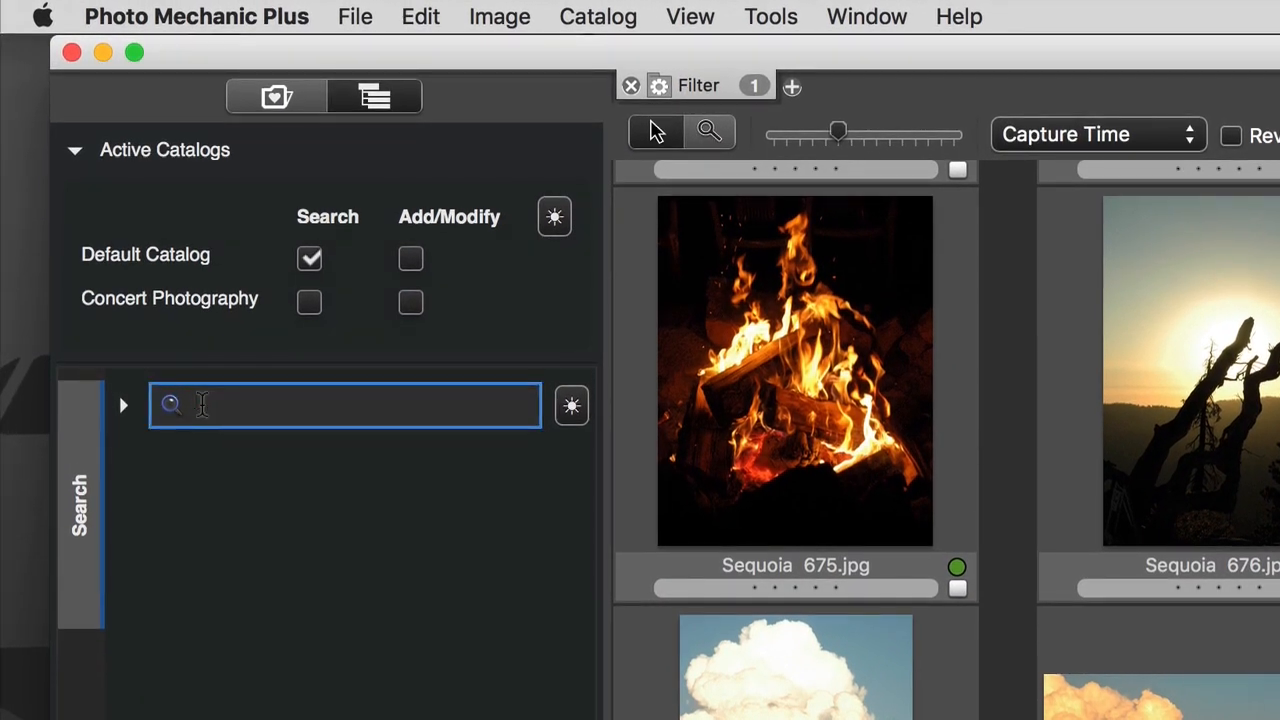
pyautogui.write('sunset')
pyautogui.press('Return')
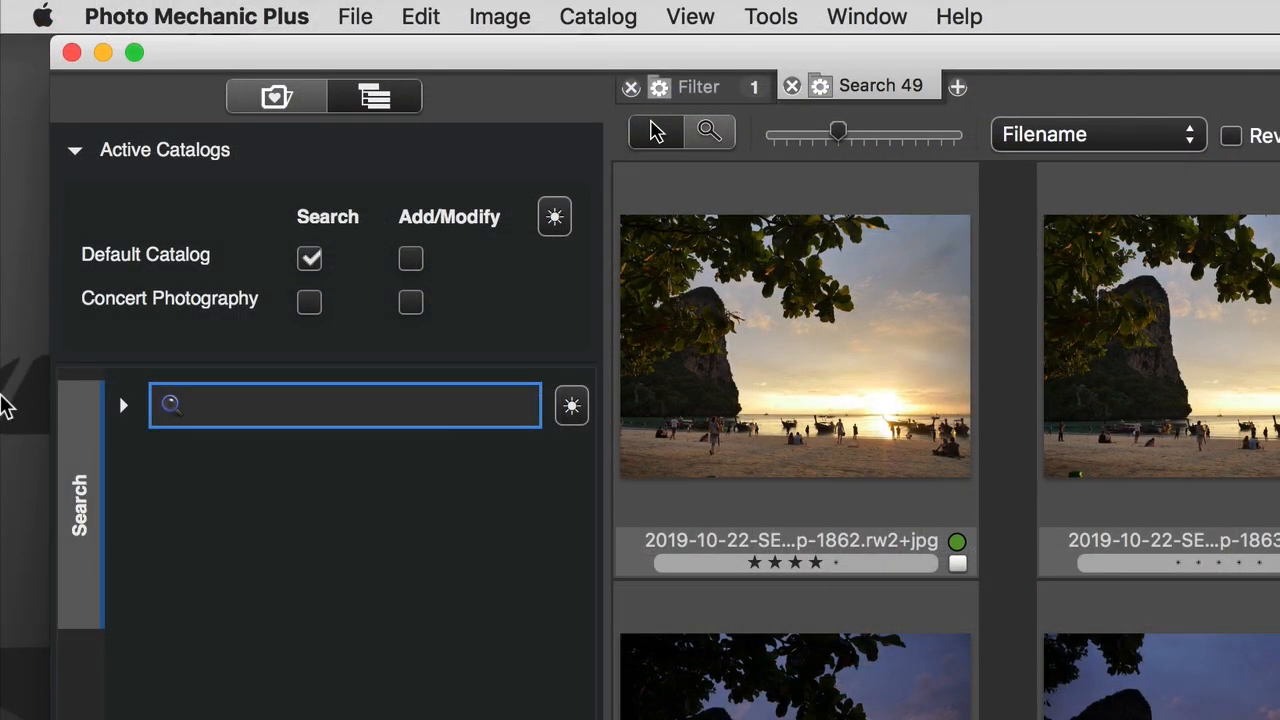
# Run a case-sensitive search of the Default Catalog for "concert AND portland".
pyautogui.write('concert AND portland')
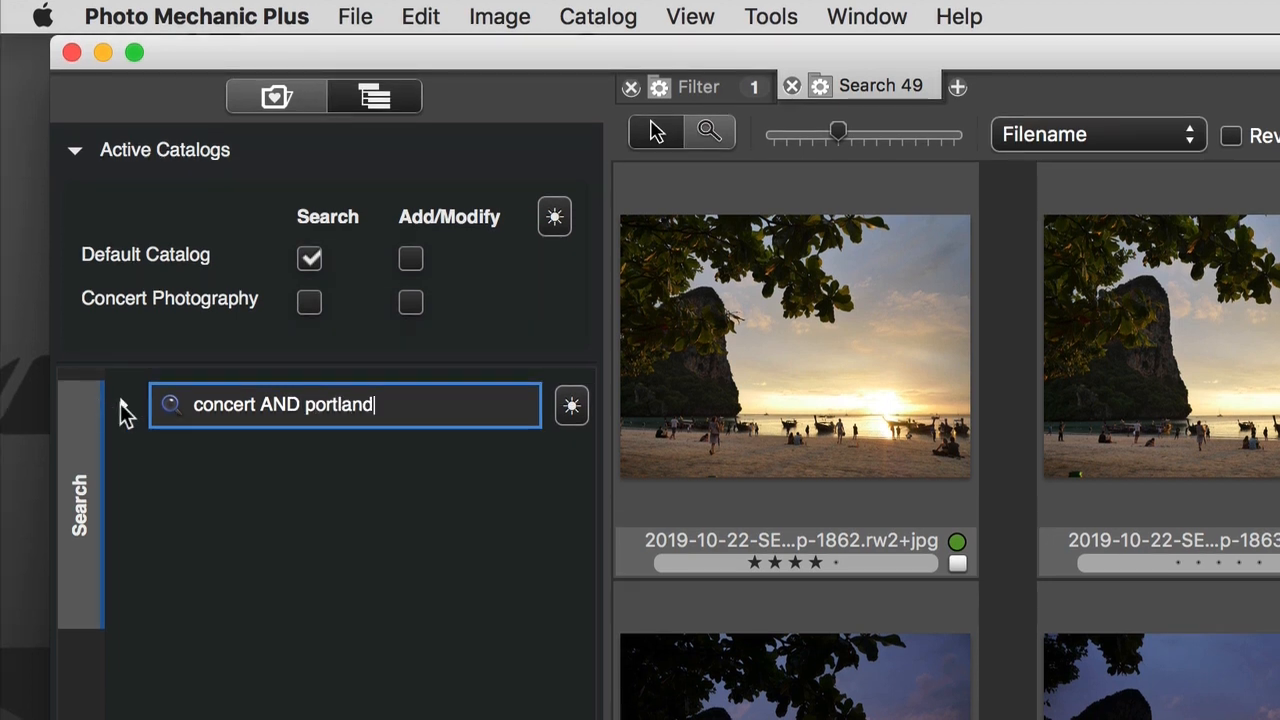
pyautogui.click(123, 404)
pyautogui.click(143, 552)
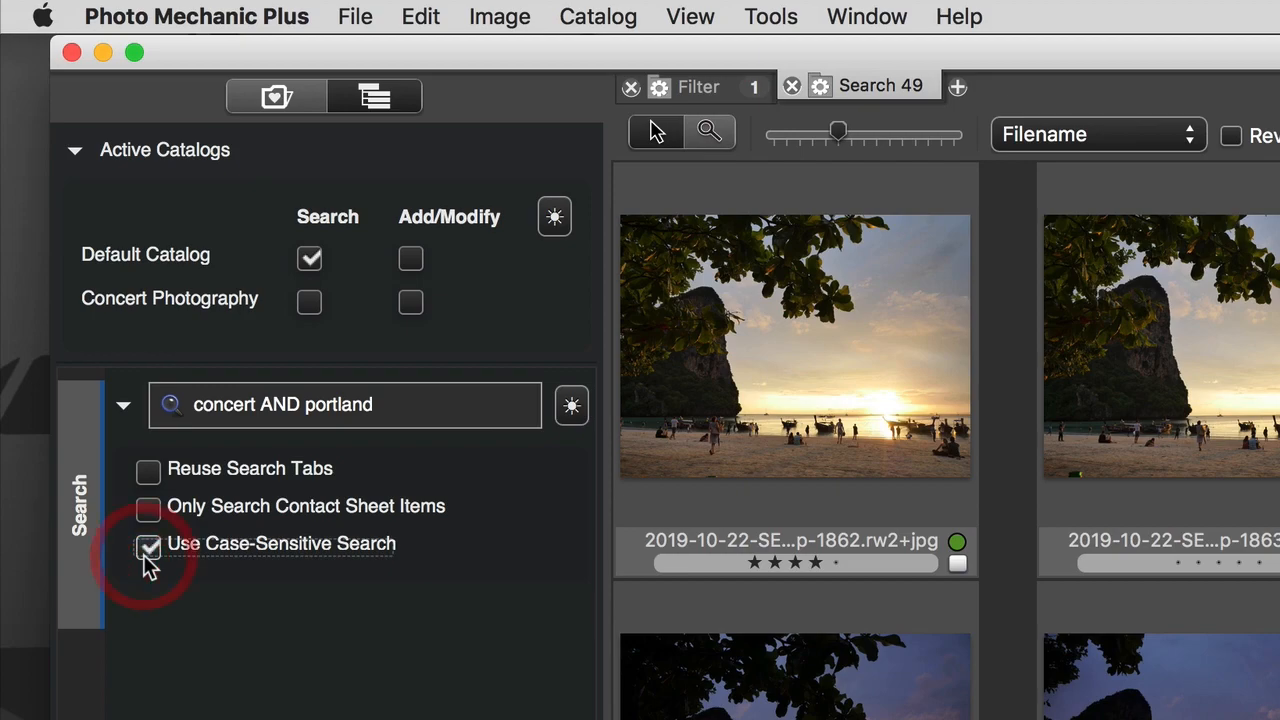
pyautogui.press('Return')
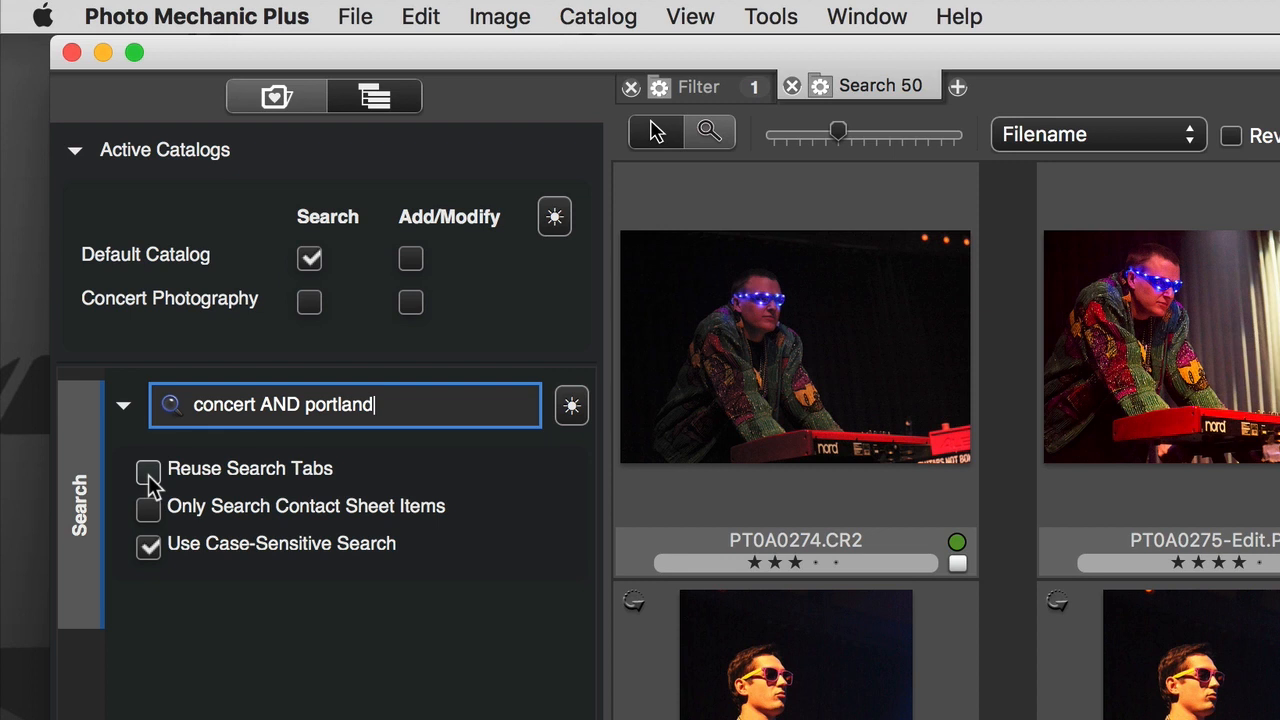
# Save the current search as a settings snapshot, entering "concerts port" as its name.
pyautogui.click(571, 407)
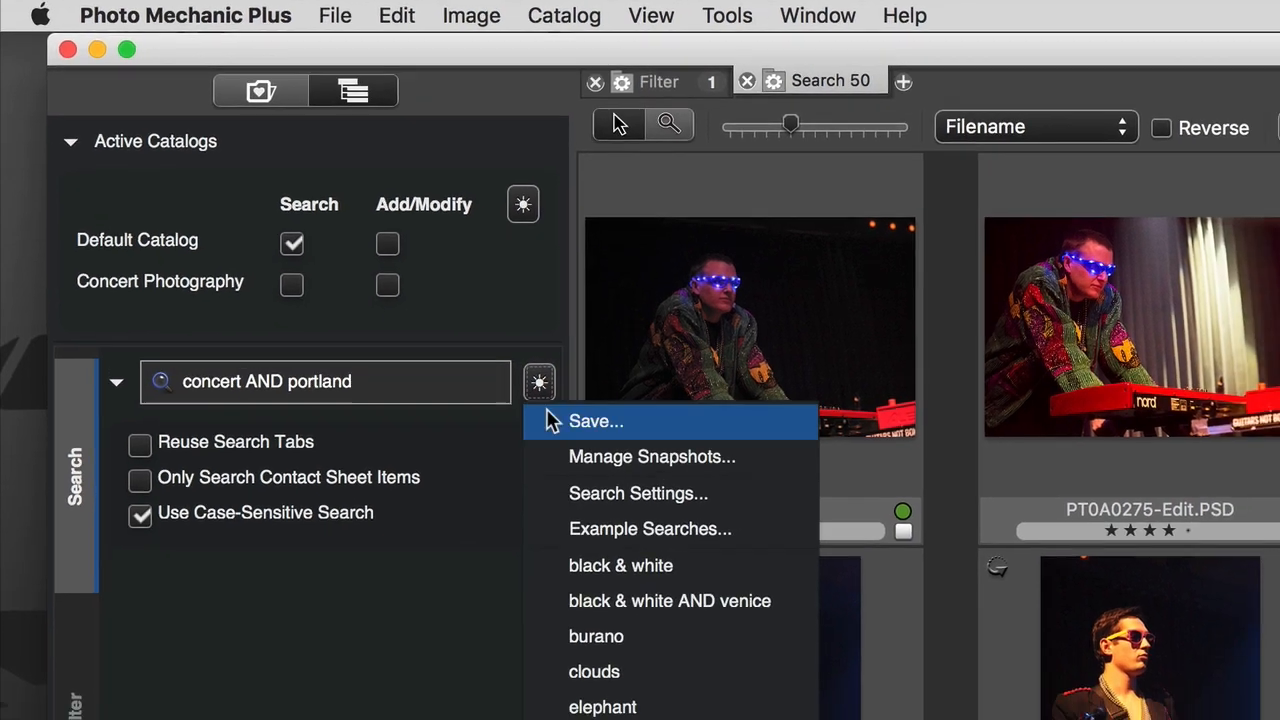
pyautogui.click(552, 421)
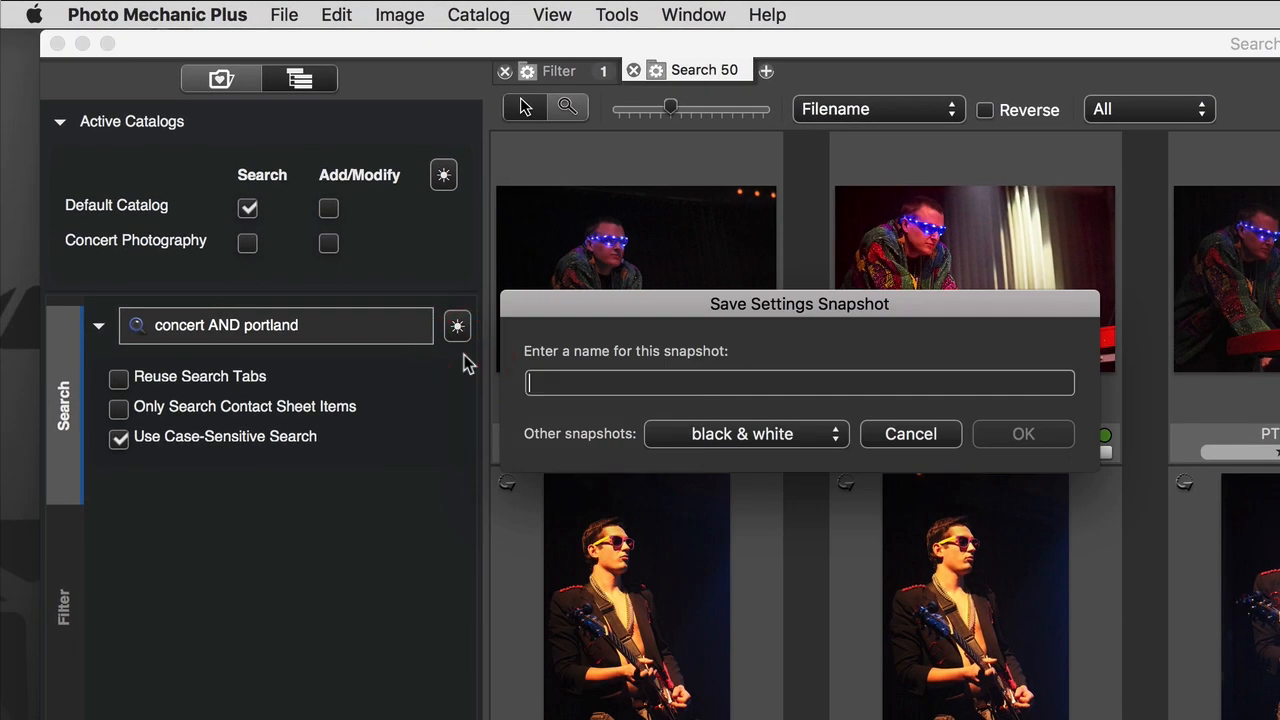
pyautogui.write('concerts port')
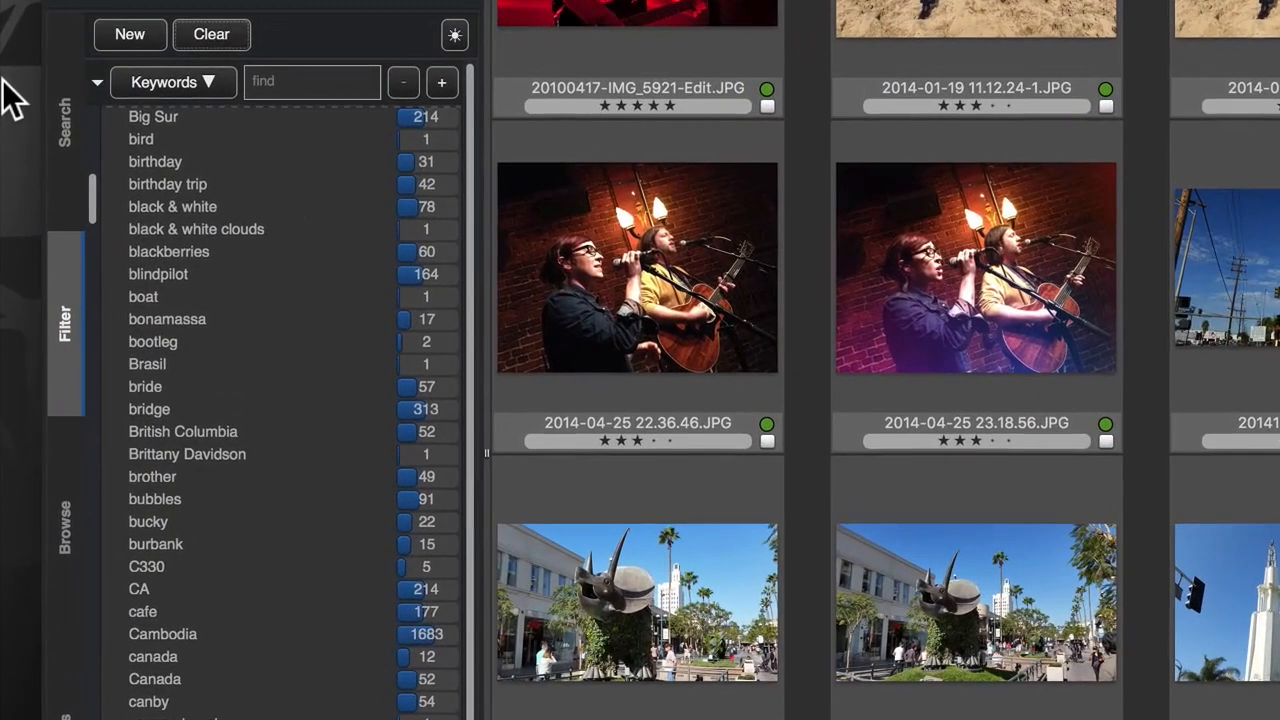
# Filter the cataloged photos to the keyword black & white, a five-star rating and the Red color class.
pyautogui.click(172, 206)
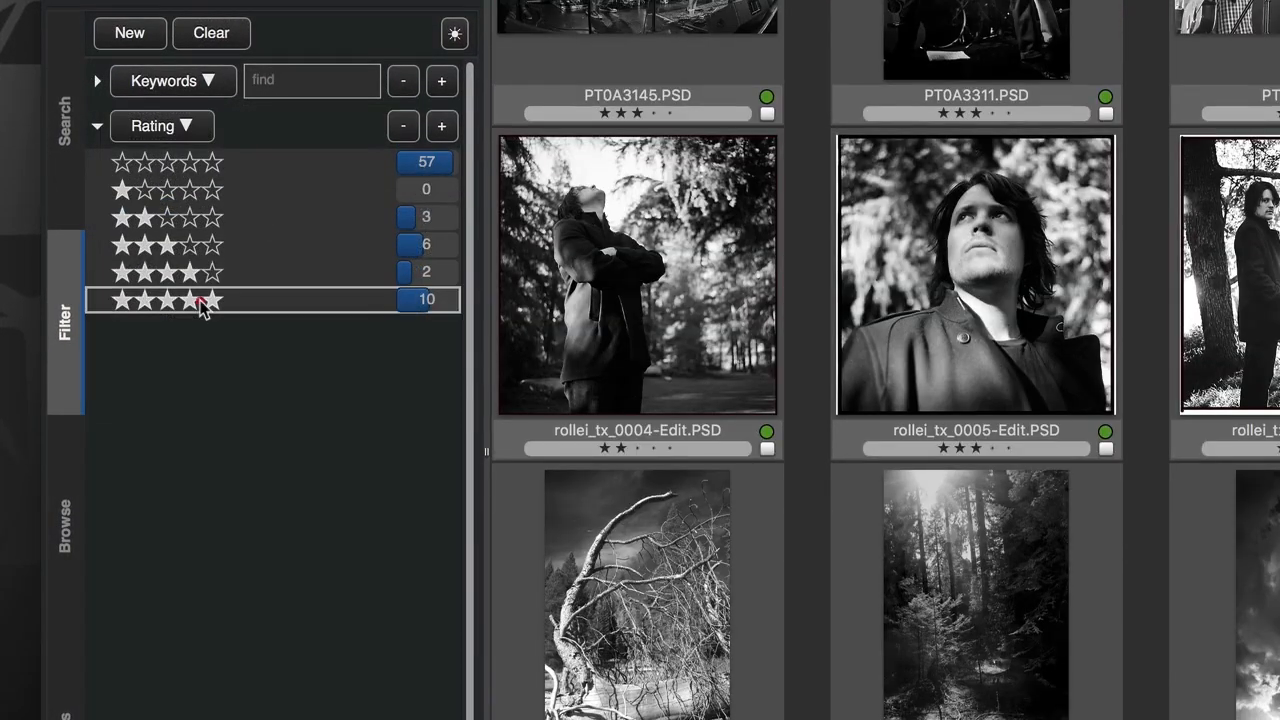
pyautogui.click(200, 302)
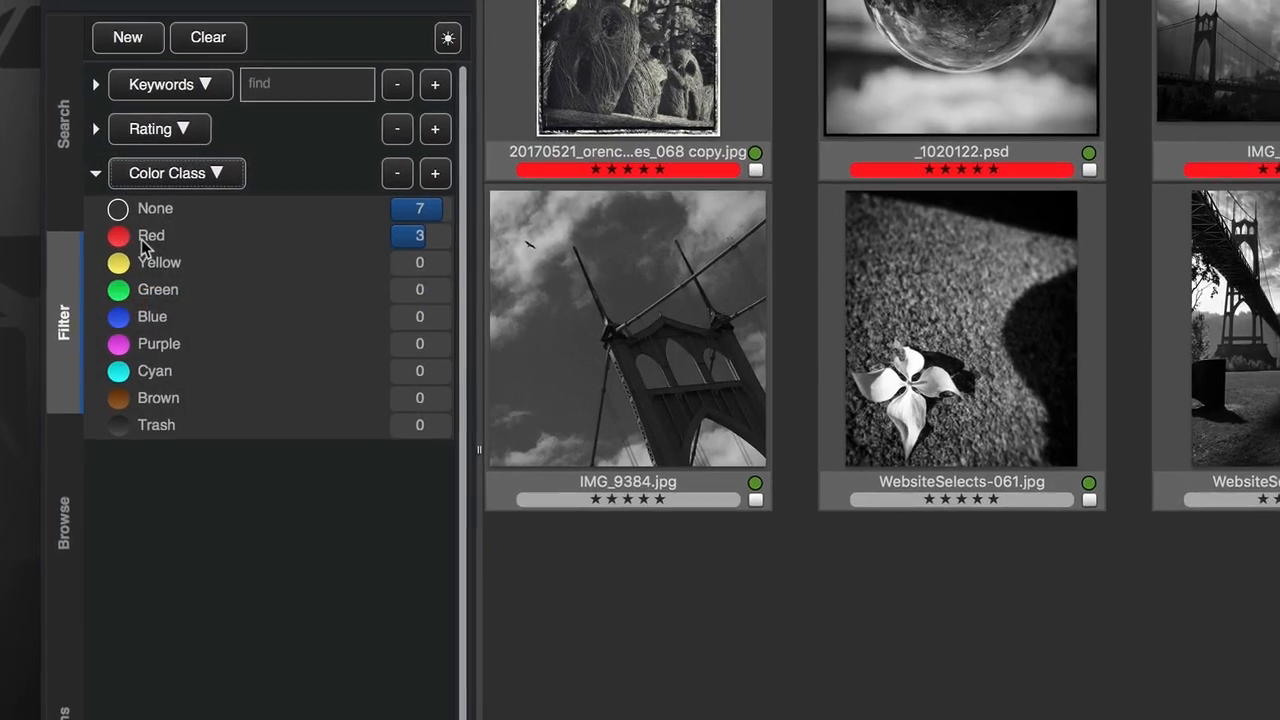
pyautogui.click(143, 240)
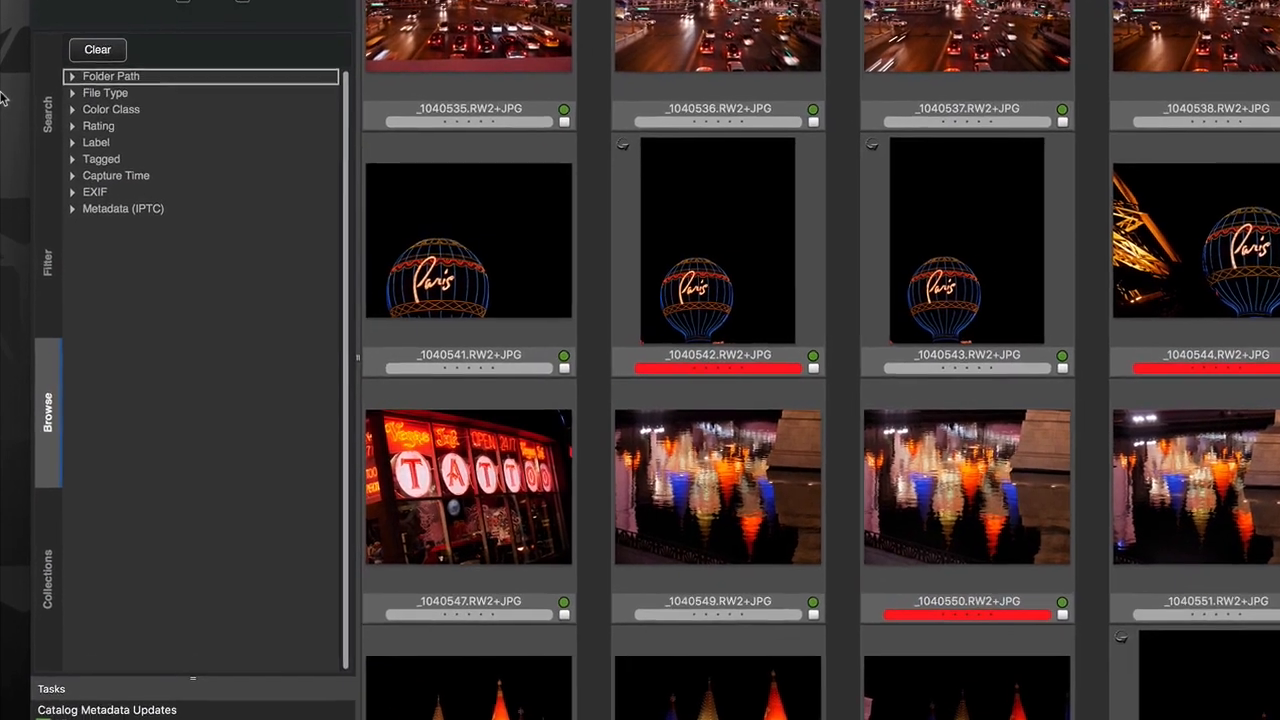
# Examine the catalog's browse categories for file type, capture time in 2010-2019 and EXIF camera model.
pyautogui.click(72, 92)
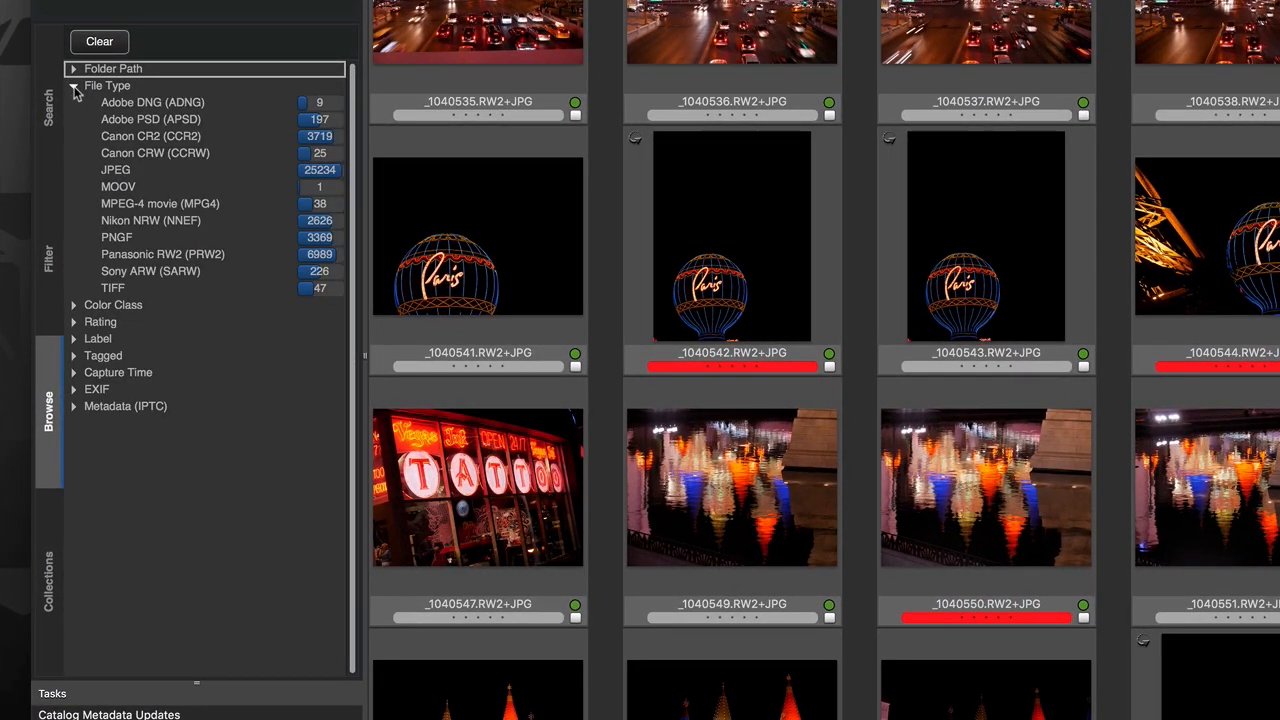
pyautogui.click(75, 88)
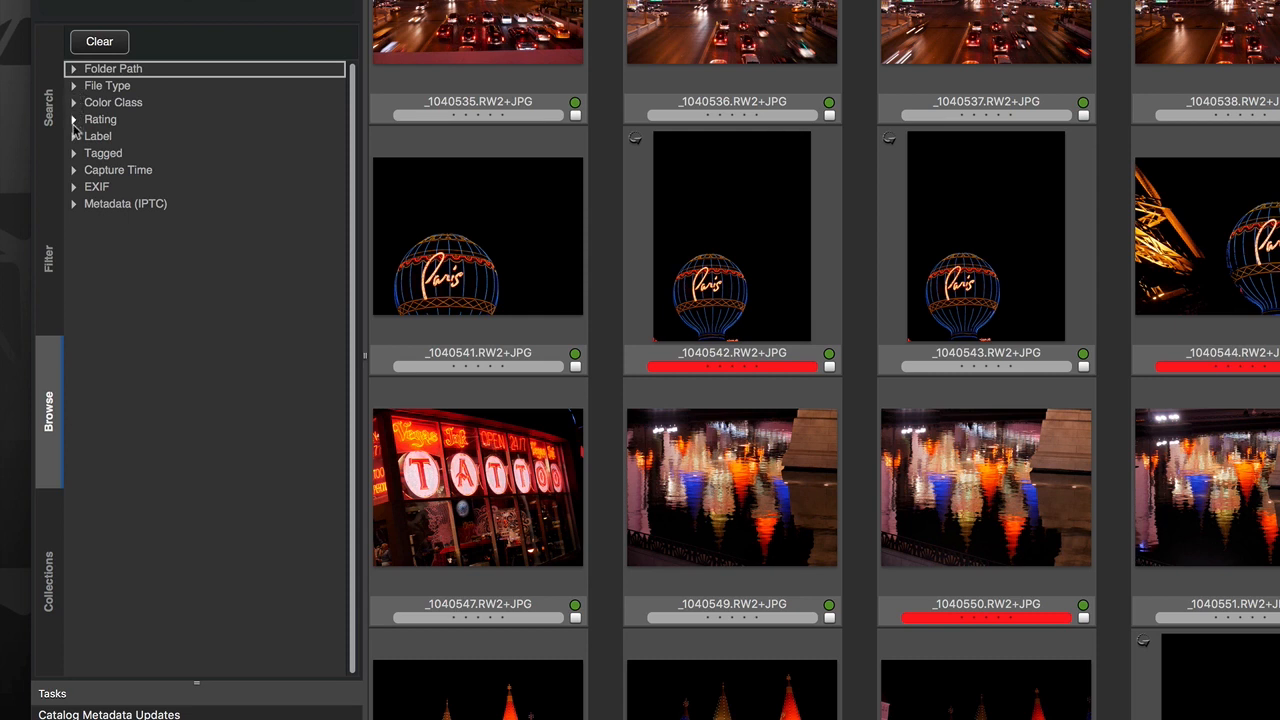
pyautogui.click(74, 171)
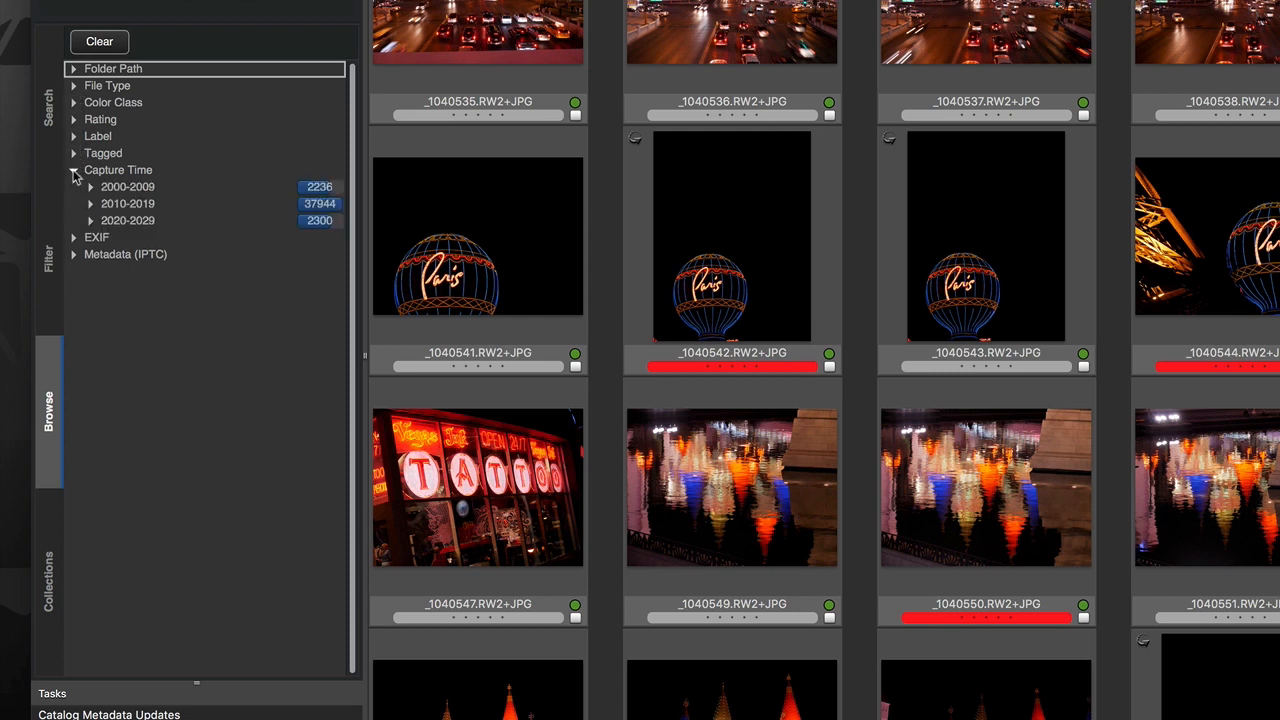
pyautogui.click(90, 204)
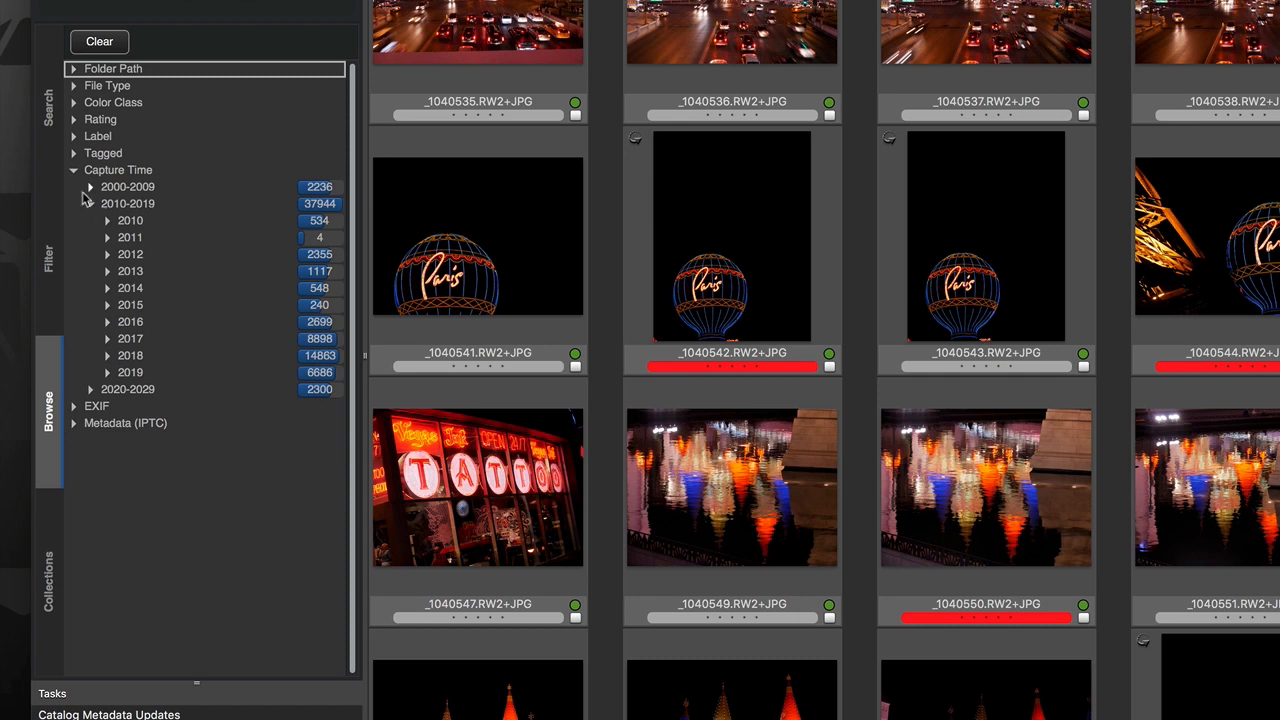
pyautogui.click(74, 171)
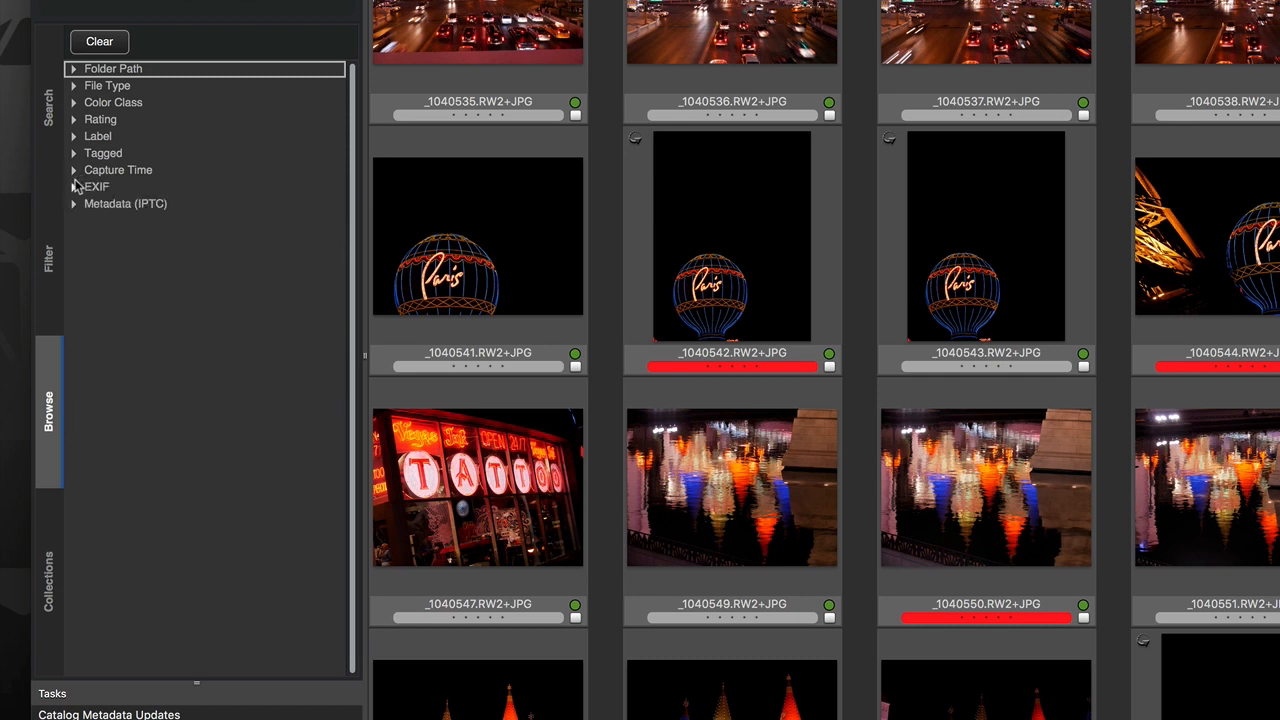
pyautogui.click(74, 188)
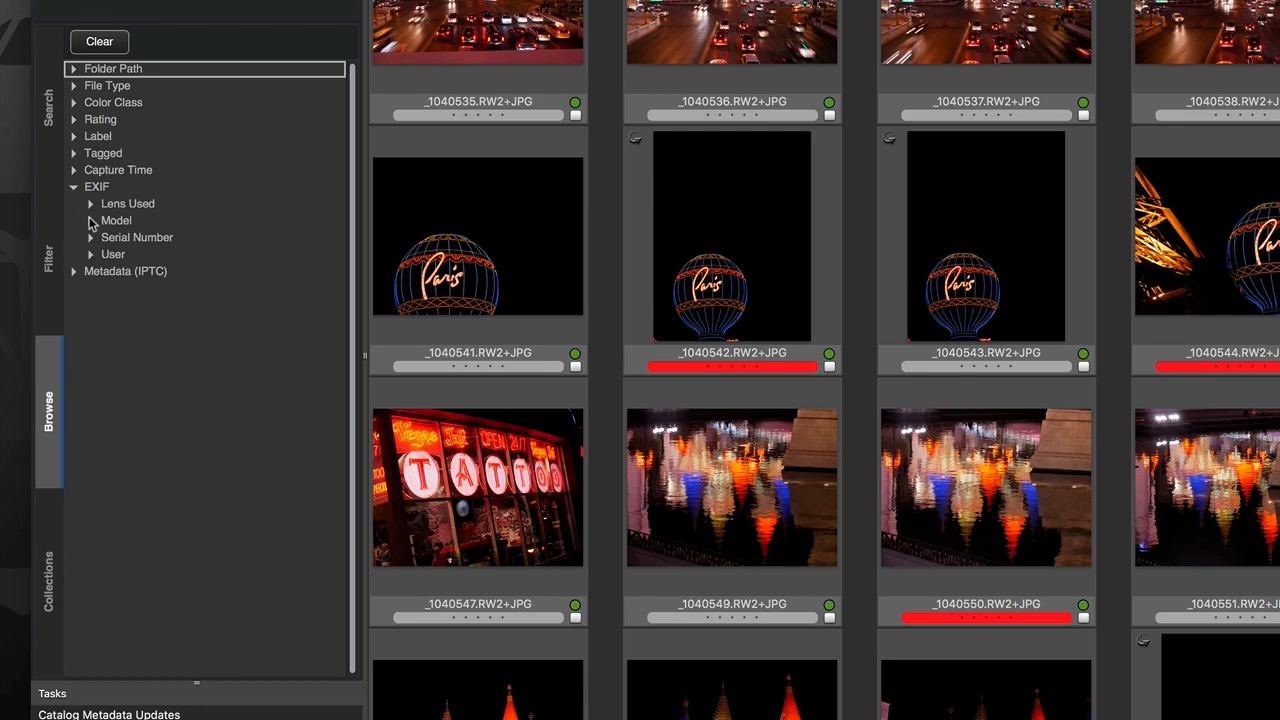
pyautogui.click(90, 221)
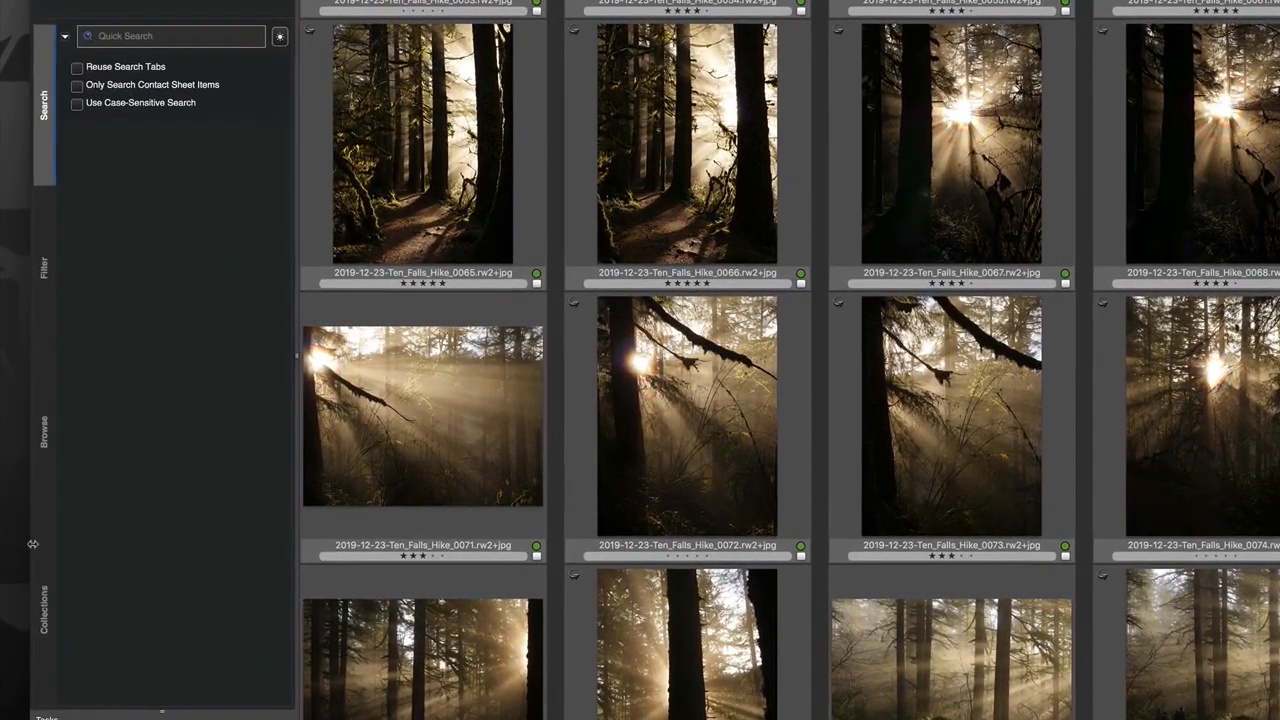
# Open the Pickathon collection of the Concert Photography catalog and view its Galaxy Barn subcollection.
pyautogui.click(29, 485)
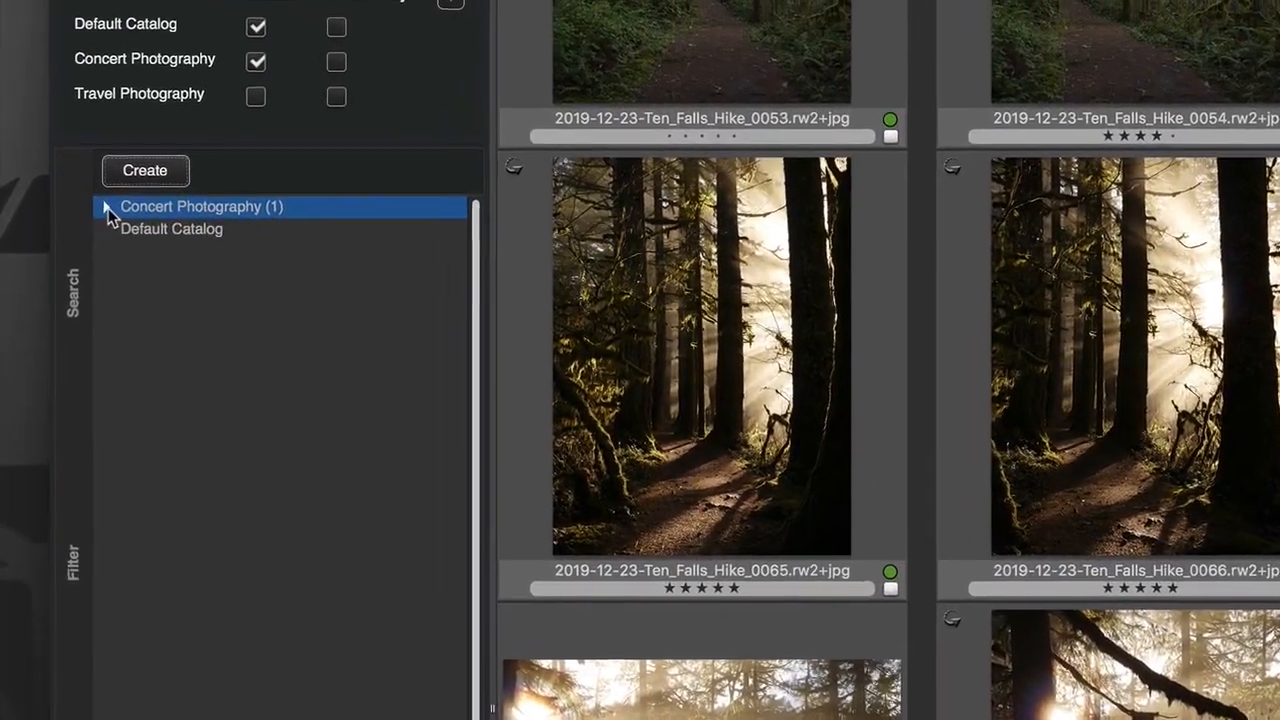
pyautogui.click(63, 53)
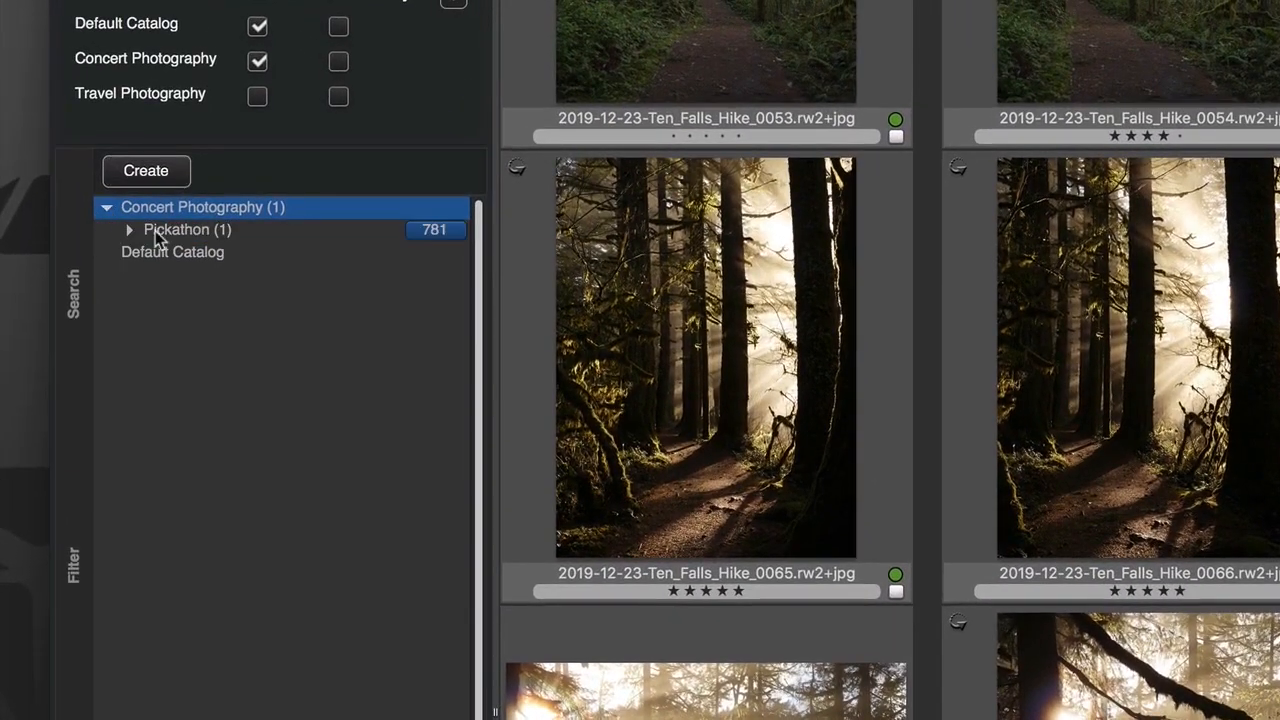
pyautogui.click(130, 232)
pyautogui.click(129, 232)
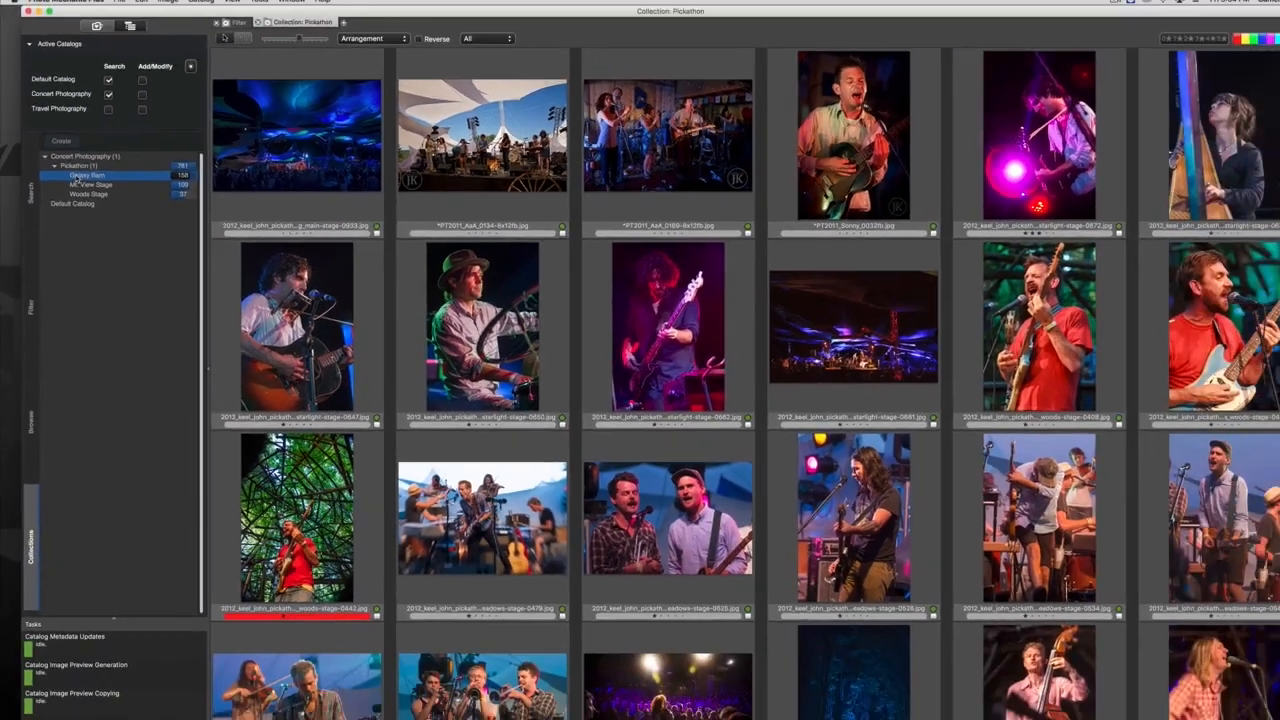
pyautogui.click(165, 252)
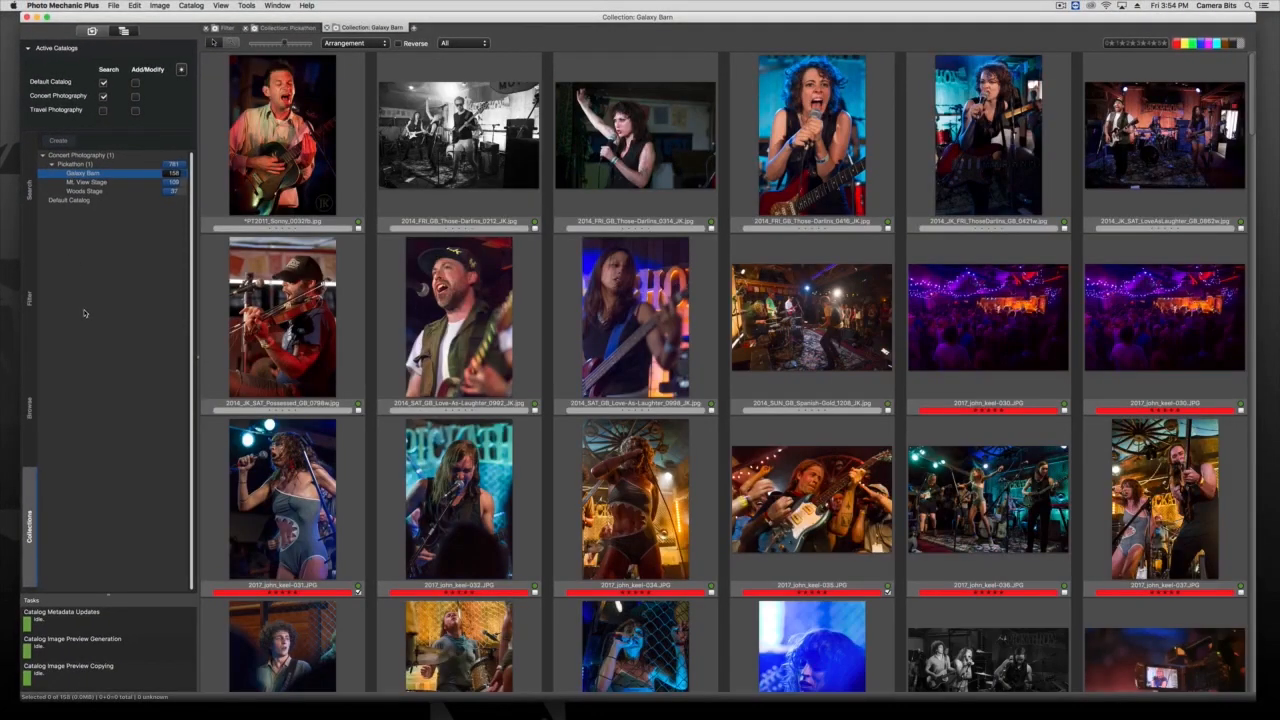